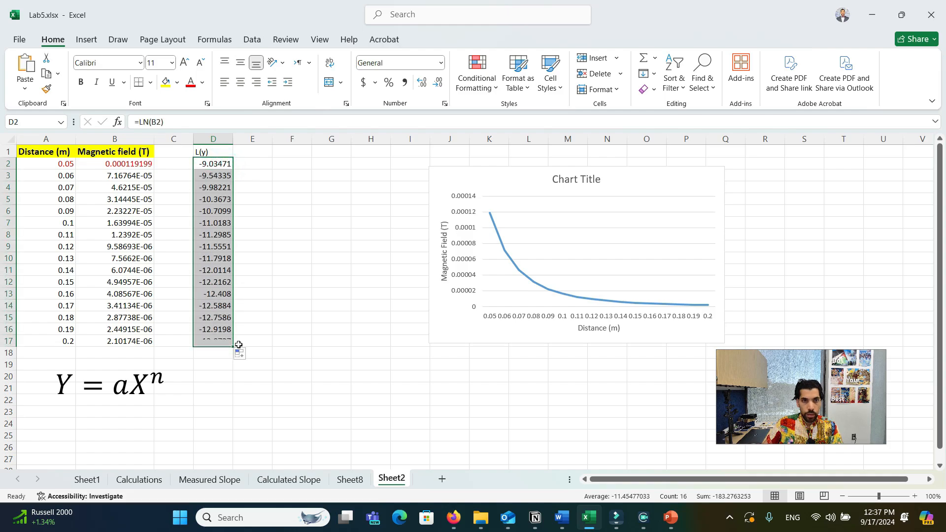
# Enter the header ln(x) in cell E1, beside the L(y) column.
pyautogui.click(247, 153)
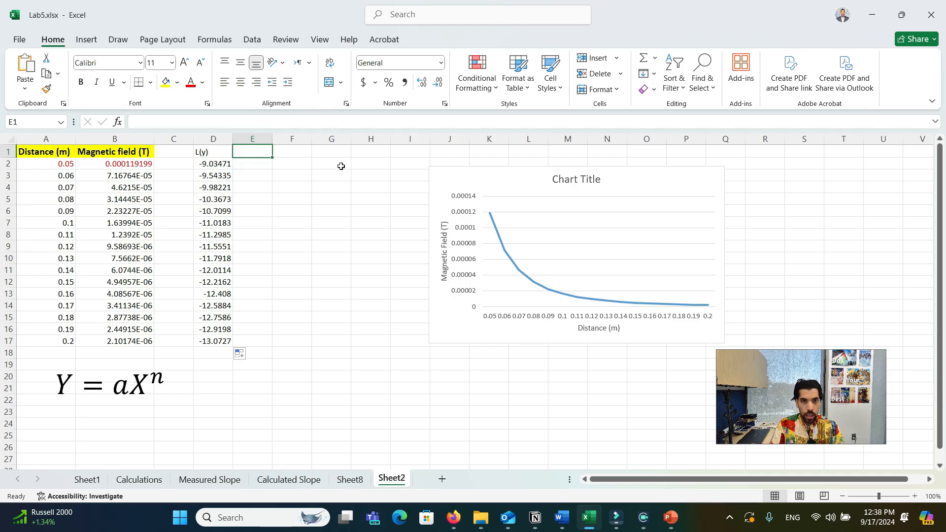
pyautogui.write('l')
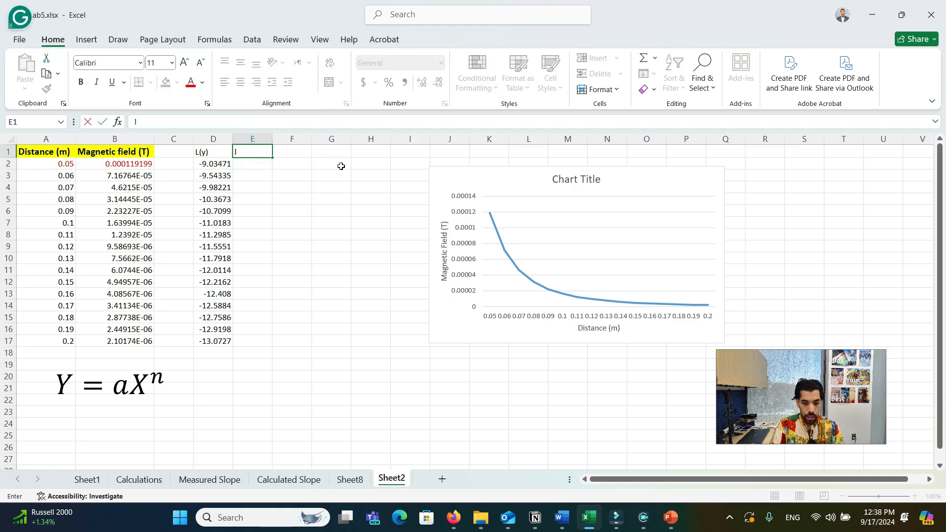
pyautogui.press('BackSpace')
pyautogui.write('=ln')
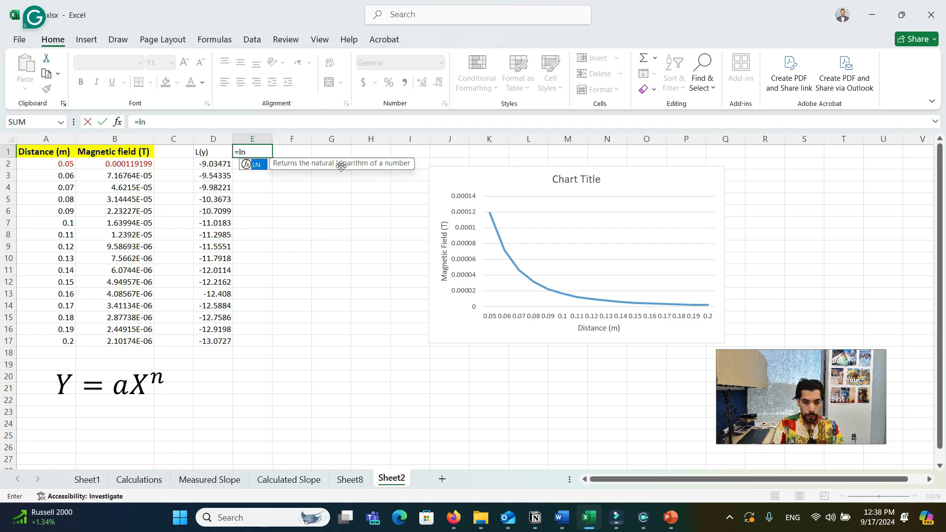
pyautogui.press('BackSpace')
pyautogui.press('BackSpace')
pyautogui.press('BackSpace')
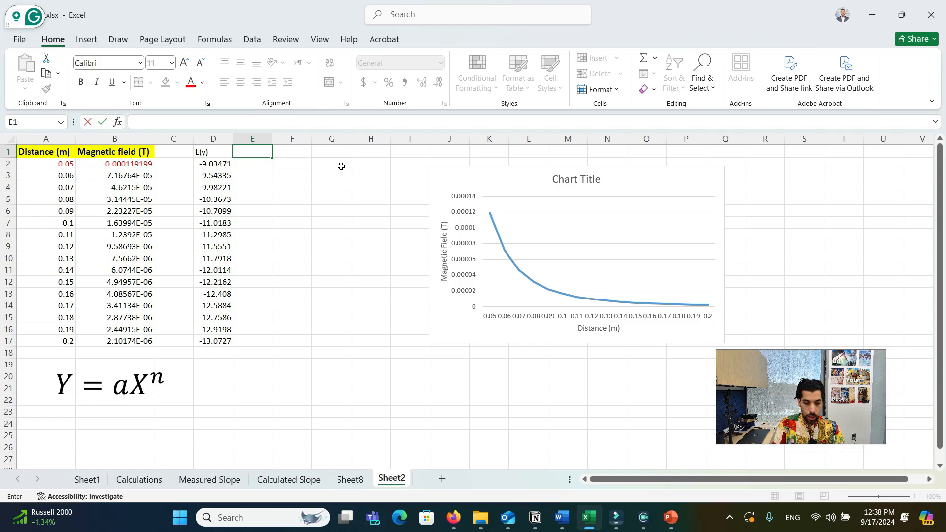
pyautogui.write('ln(x')
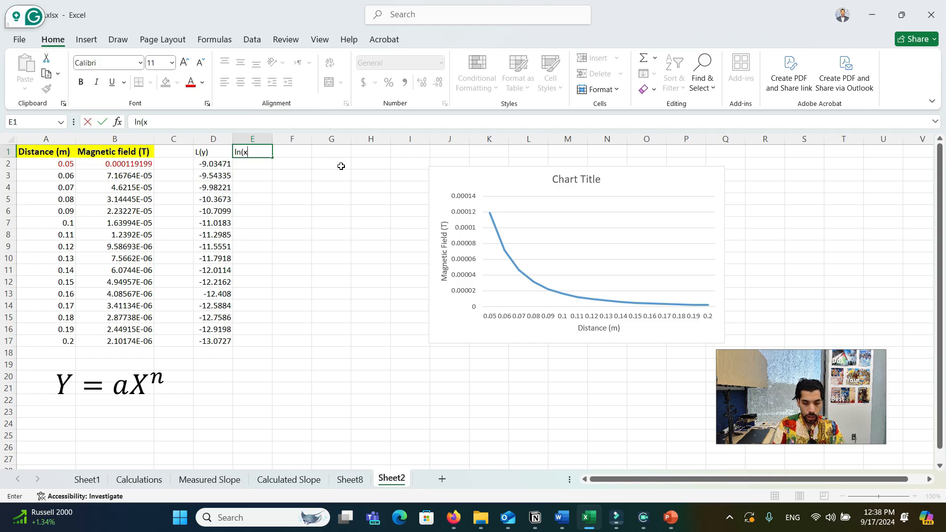
pyautogui.write(')')
pyautogui.press('Return')
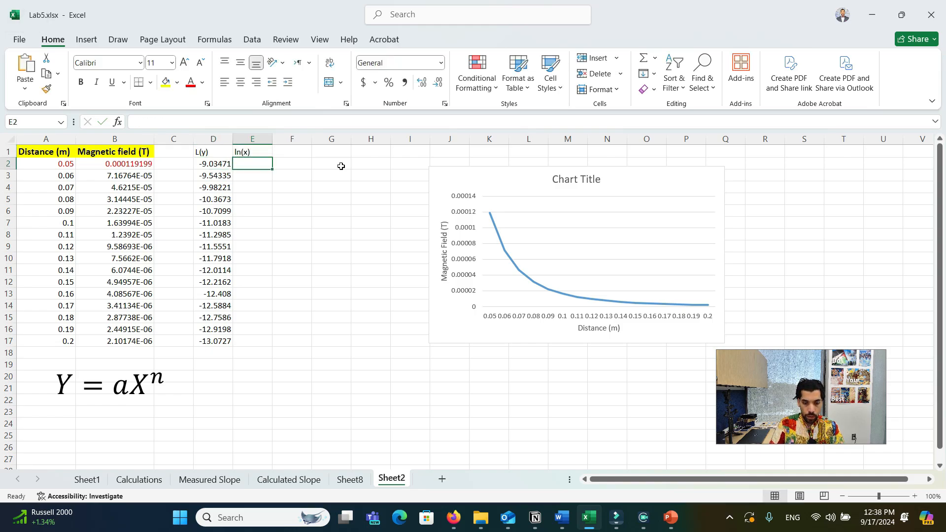
# Calculate the natural logarithm of each distance by entering =LN(A2) in E2 and filling it down to E17.
pyautogui.write('=ln')
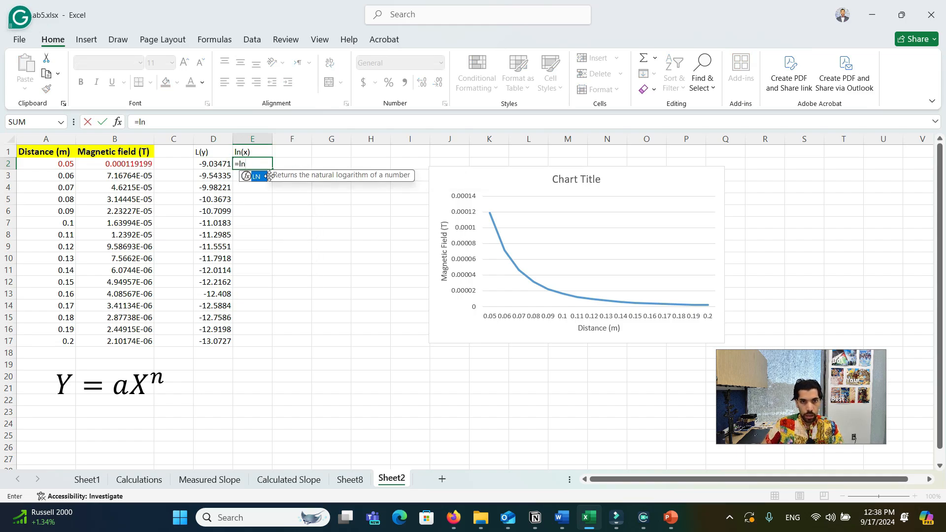
pyautogui.doubleClick(249, 178)
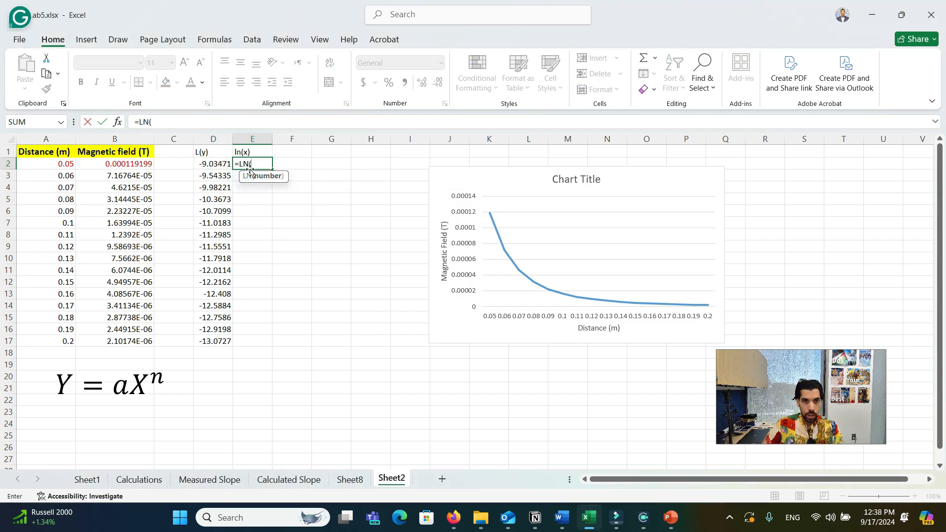
pyautogui.click(67, 166)
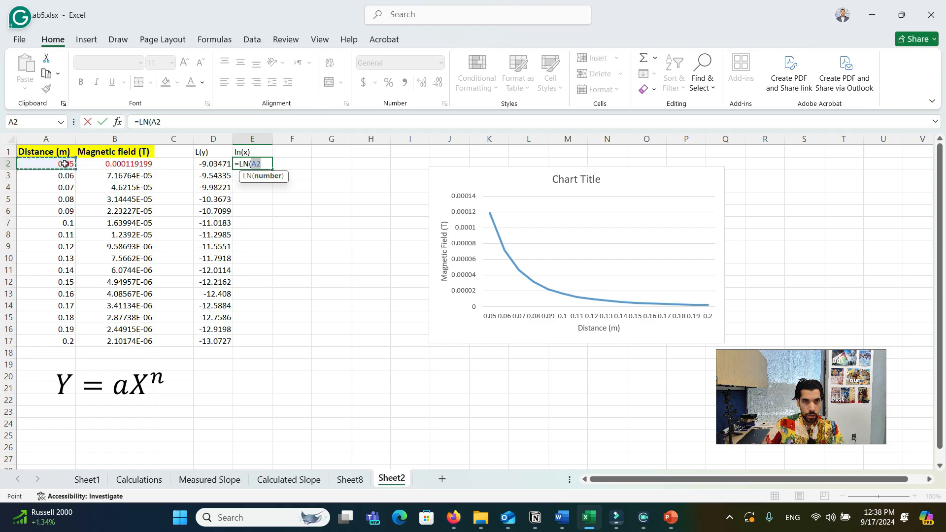
pyautogui.write(')')
pyautogui.press('Return')
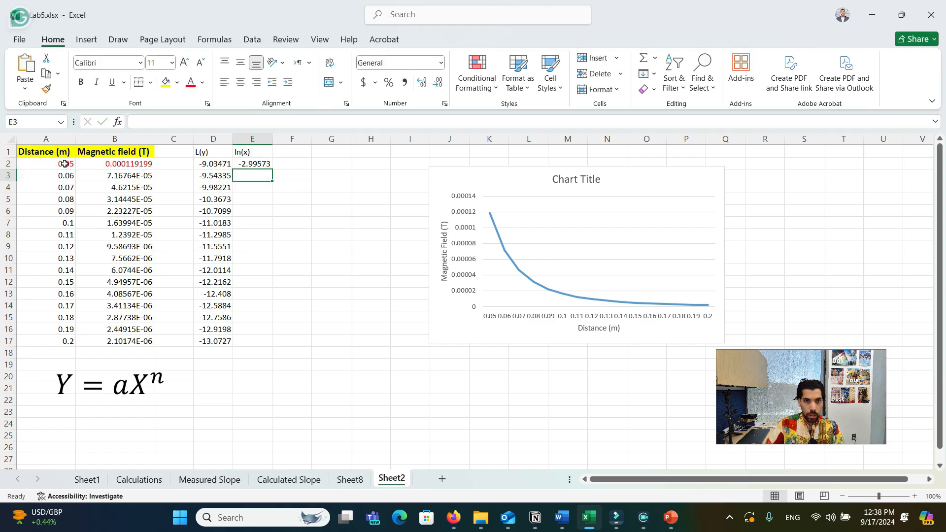
pyautogui.click(252, 164)
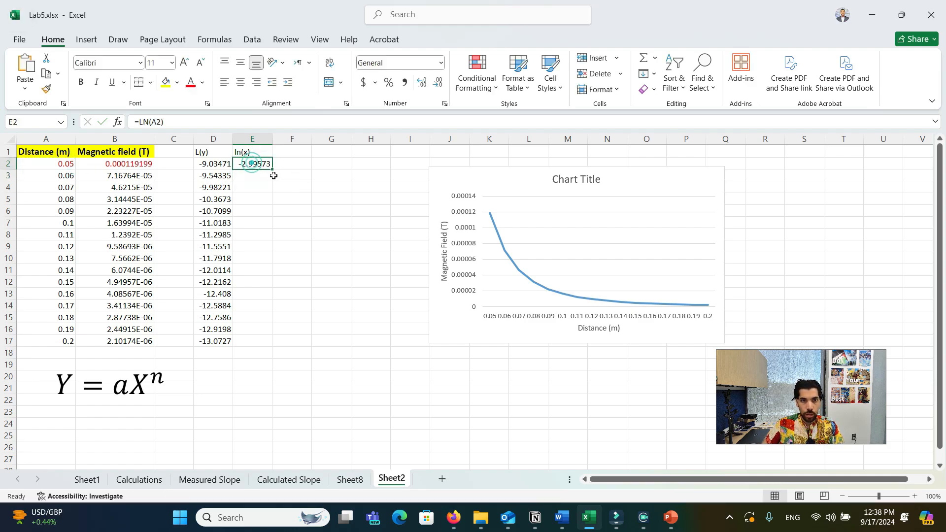
pyautogui.moveTo(272, 169); pyautogui.dragTo(274, 347)
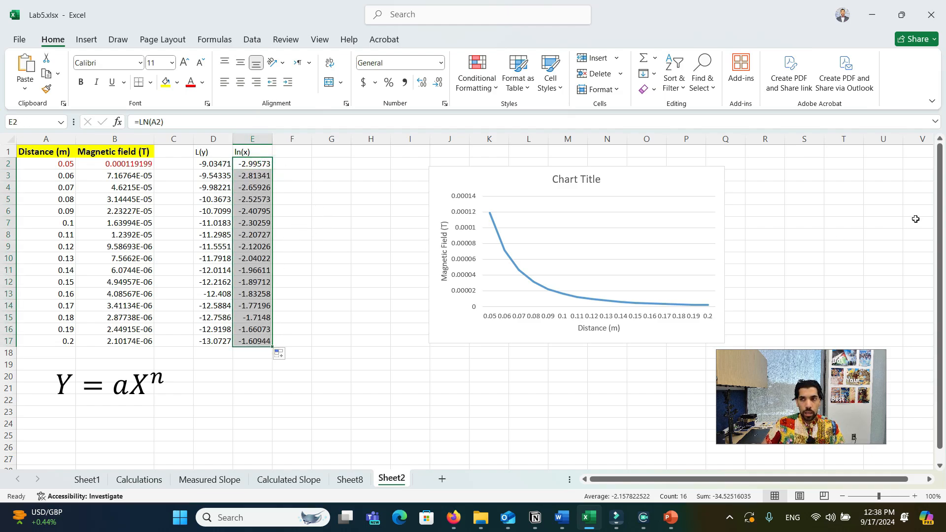
# Shift the magnetic field chart slightly up and to the left on the sheet, and deselect it.
pyautogui.moveTo(940, 204); pyautogui.dragTo(942, 205)
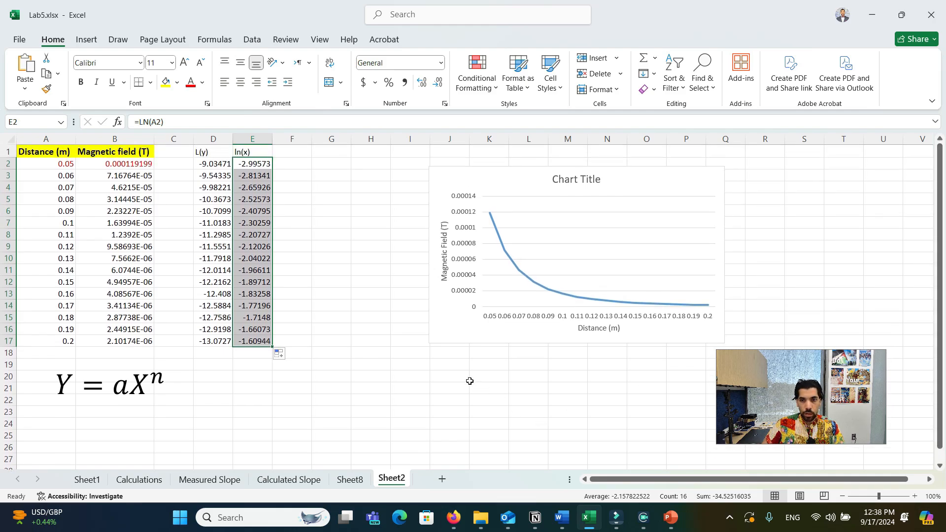
pyautogui.click(446, 376)
pyautogui.moveTo(764, 388); pyautogui.dragTo(806, 203)
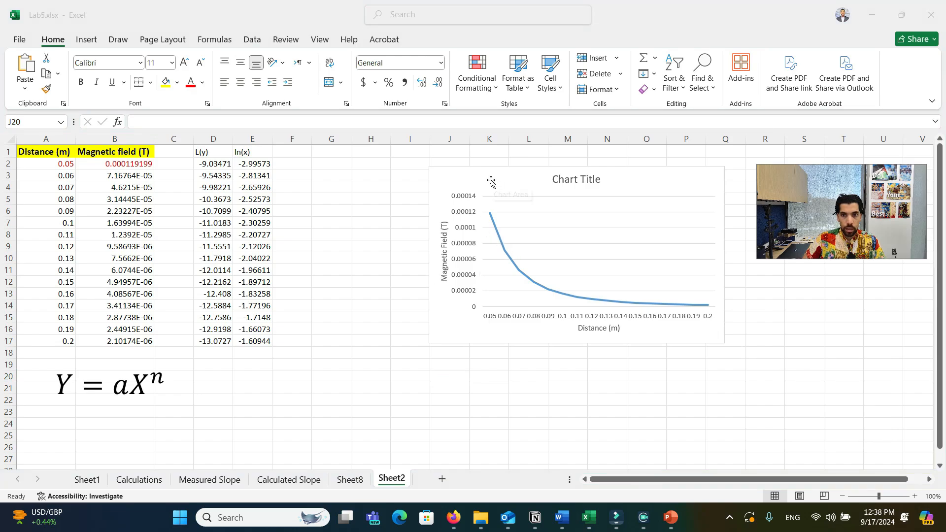
pyautogui.moveTo(454, 175); pyautogui.dragTo(440, 164)
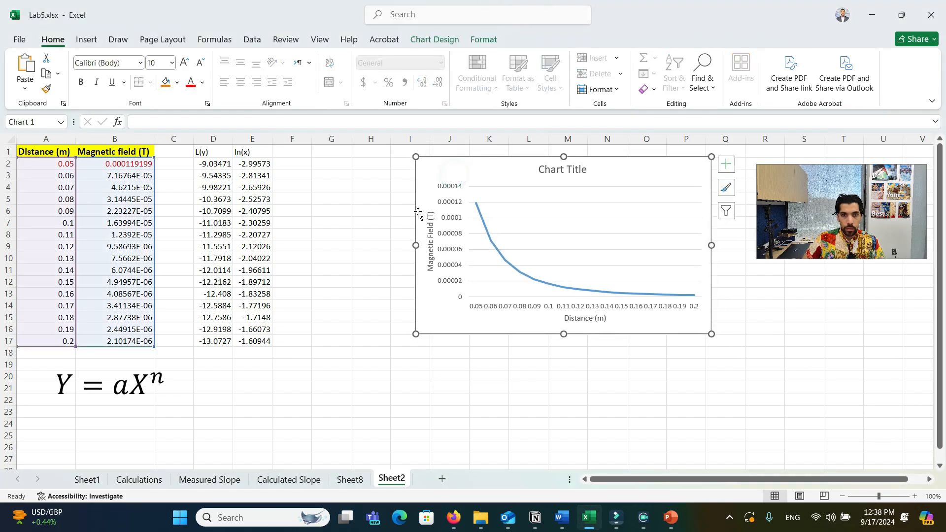
pyautogui.click(406, 231)
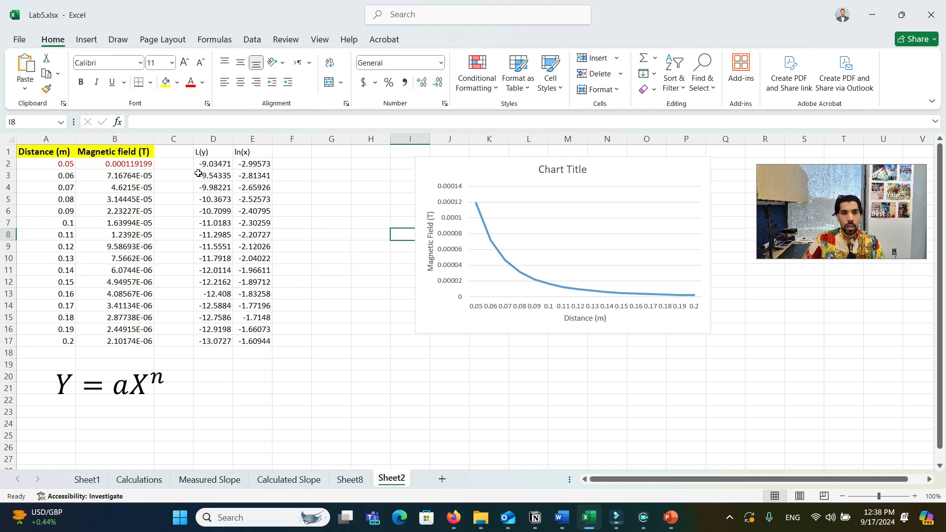
# Insert a basic 2-D line chart of the L(y) values in D2:D17 and place it directly beneath the existing chart.
pyautogui.moveTo(209, 163); pyautogui.dragTo(209, 341)
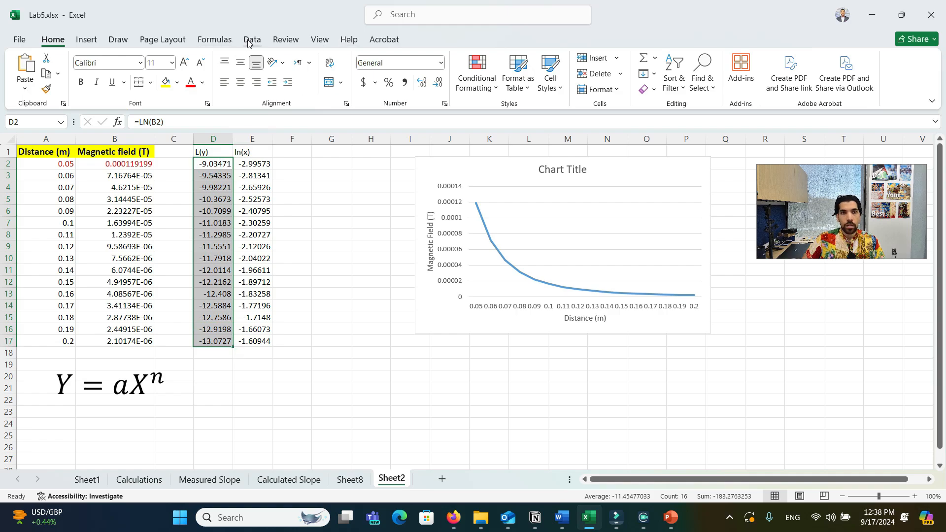
pyautogui.click(87, 39)
pyautogui.click(369, 72)
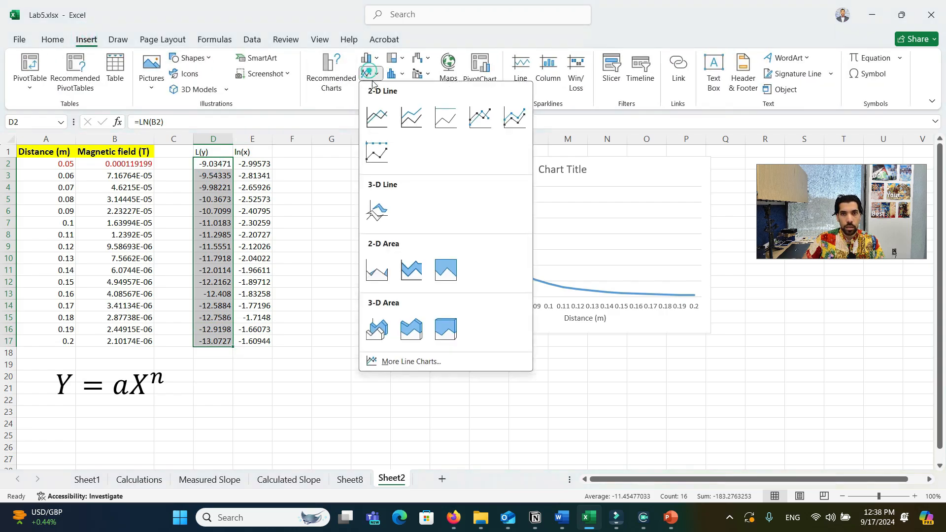
pyautogui.click(384, 122)
pyautogui.moveTo(439, 224); pyautogui.dragTo(525, 352)
pyautogui.scroll(-2, 570, 331)
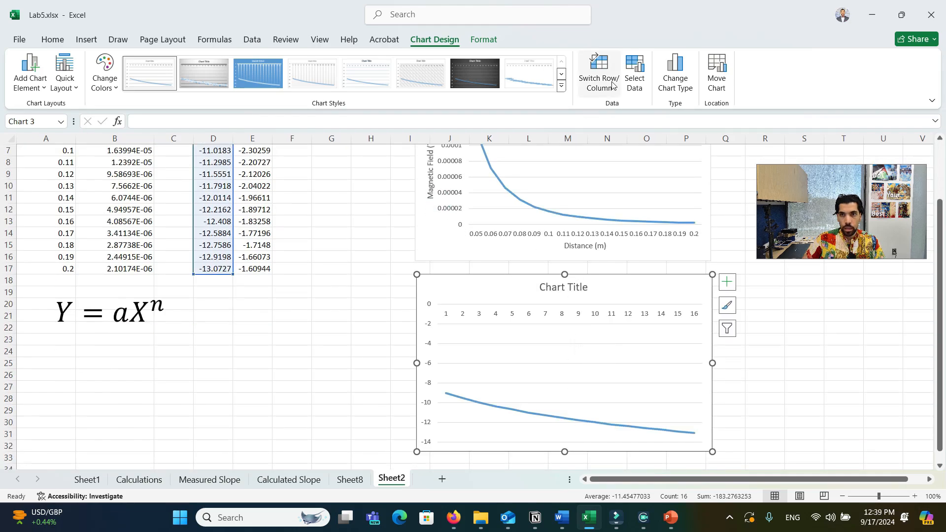
# Set the new chart's horizontal axis labels to the ln(x) values in E2:E17.
pyautogui.click(635, 85)
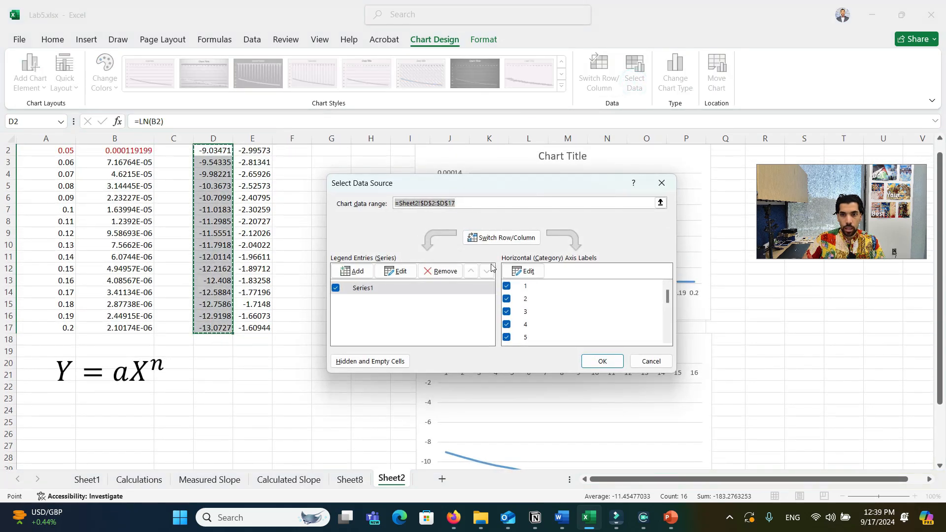
pyautogui.click(523, 271)
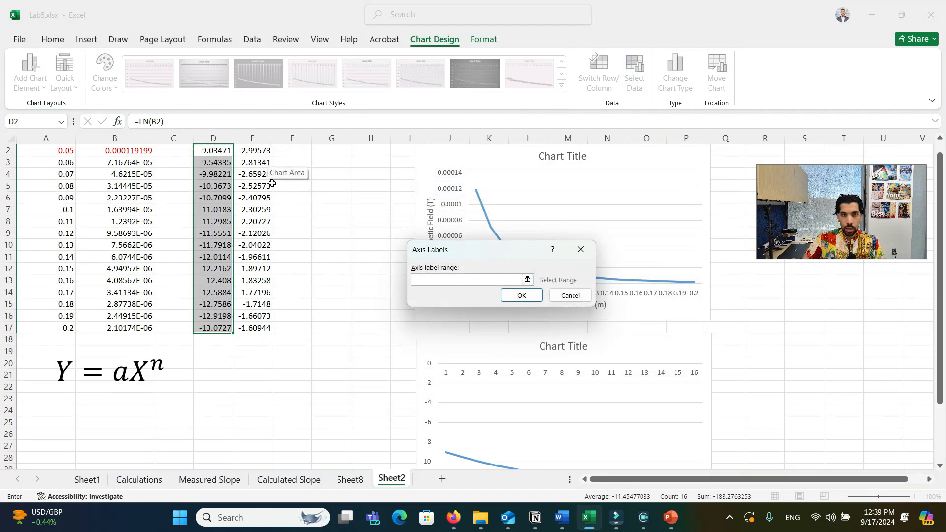
pyautogui.scroll(1, 263, 173)
pyautogui.moveTo(257, 162); pyautogui.dragTo(258, 342)
pyautogui.click(523, 295)
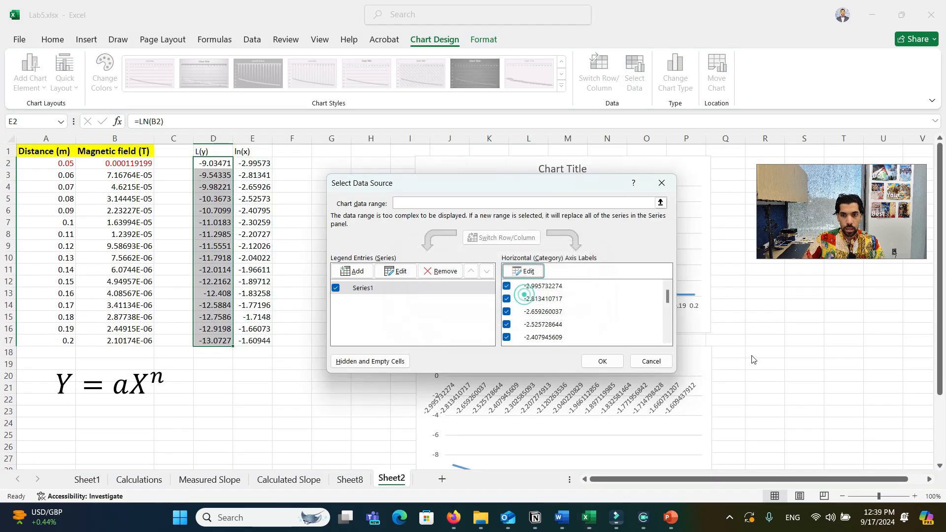
pyautogui.click(599, 359)
pyautogui.scroll(-4, 768, 351)
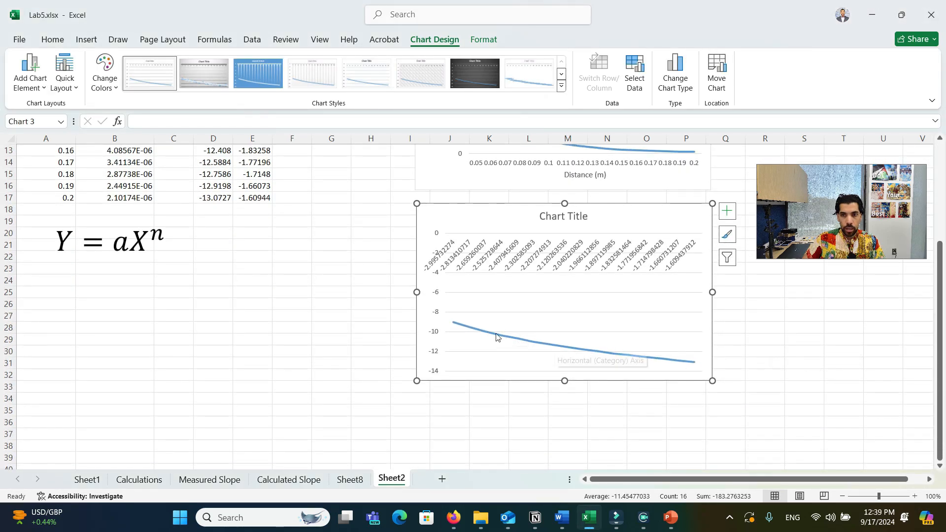
pyautogui.scroll(4, 761, 361)
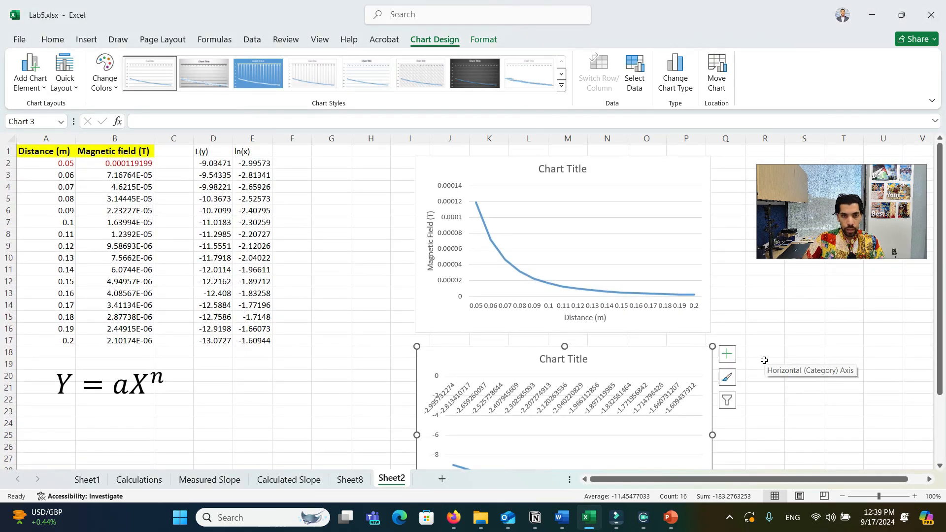
pyautogui.click(286, 379)
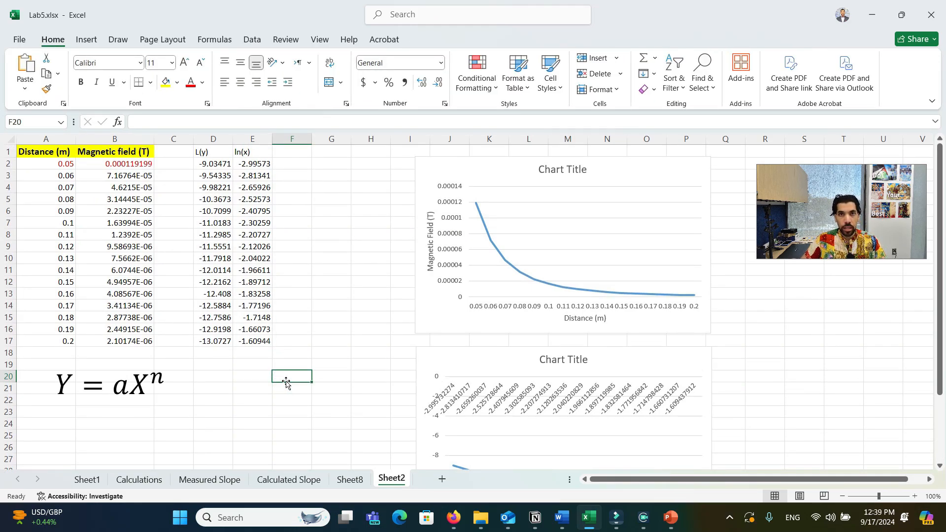
# Check in the Excel add-ins options that the Analysis ToolPak is enabled.
pyautogui.click(24, 39)
pyautogui.click(17, 43)
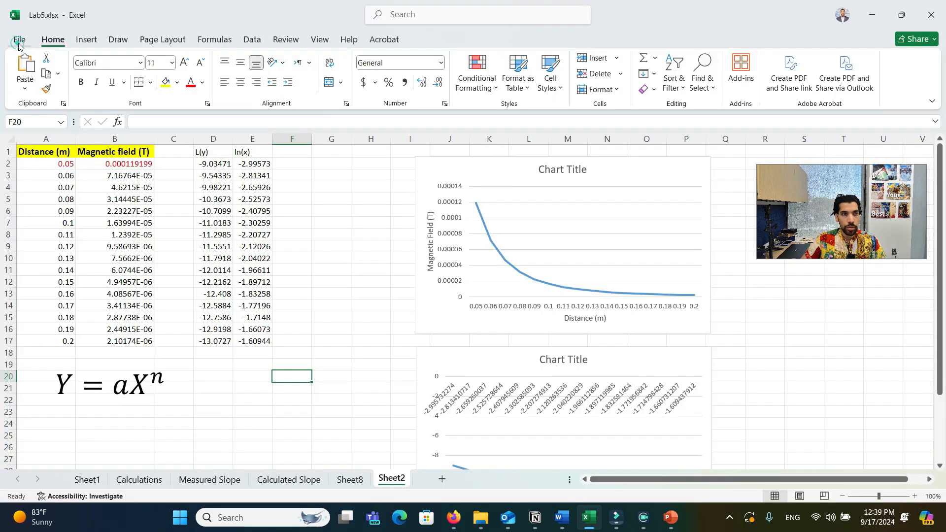
pyautogui.click(252, 41)
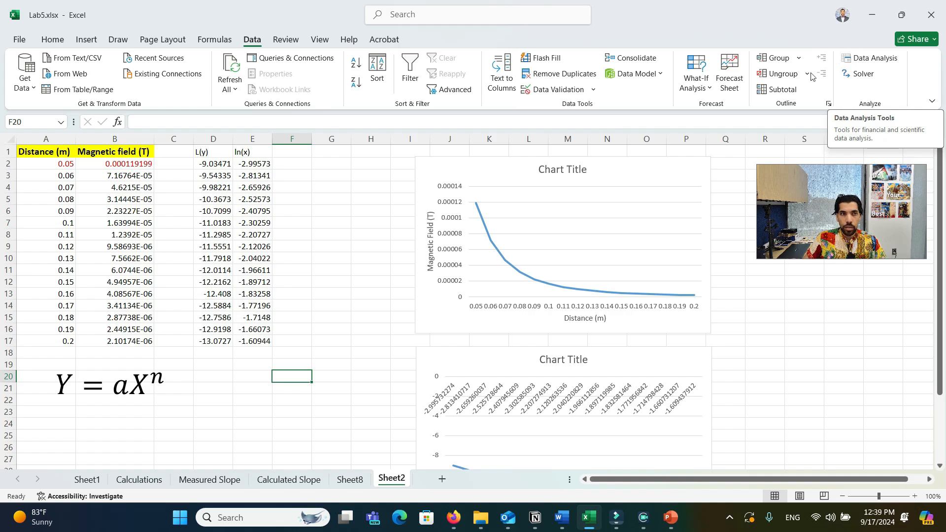
pyautogui.click(20, 41)
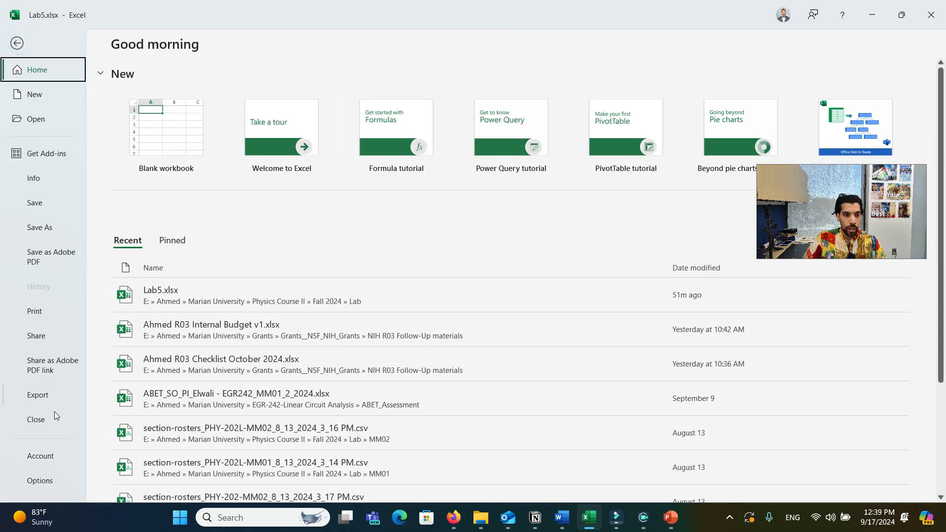
pyautogui.click(39, 480)
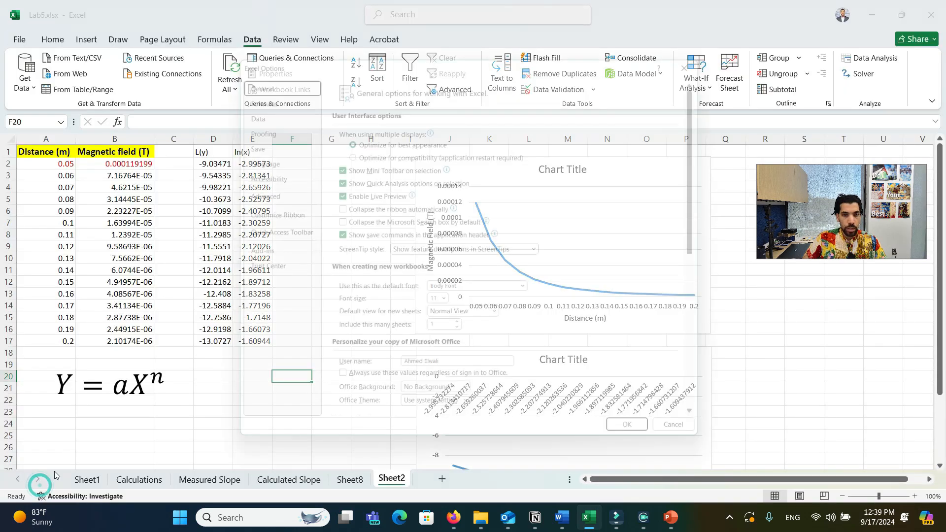
pyautogui.click(259, 253)
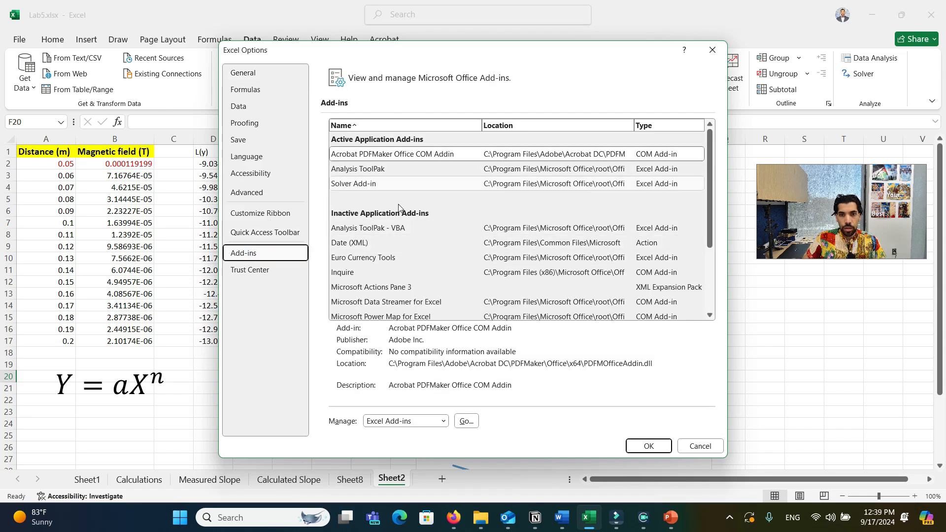
pyautogui.click(357, 169)
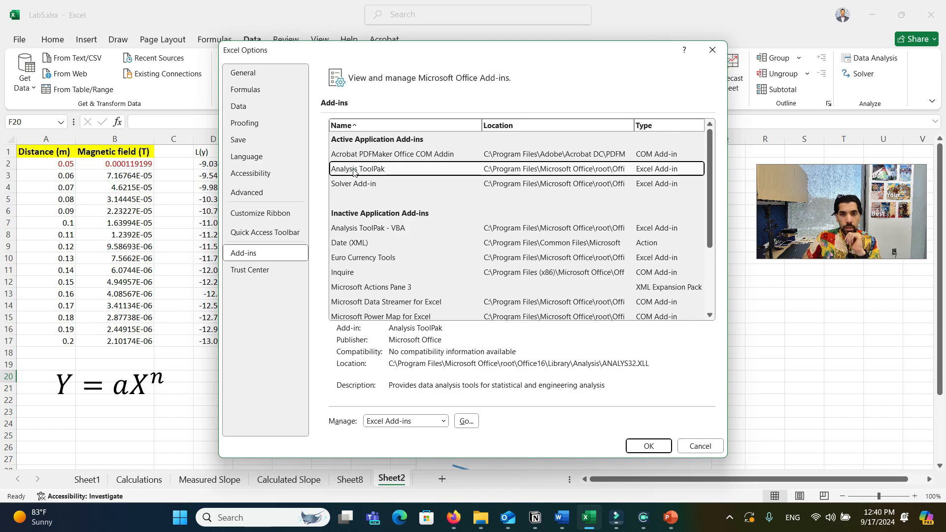
pyautogui.click(466, 421)
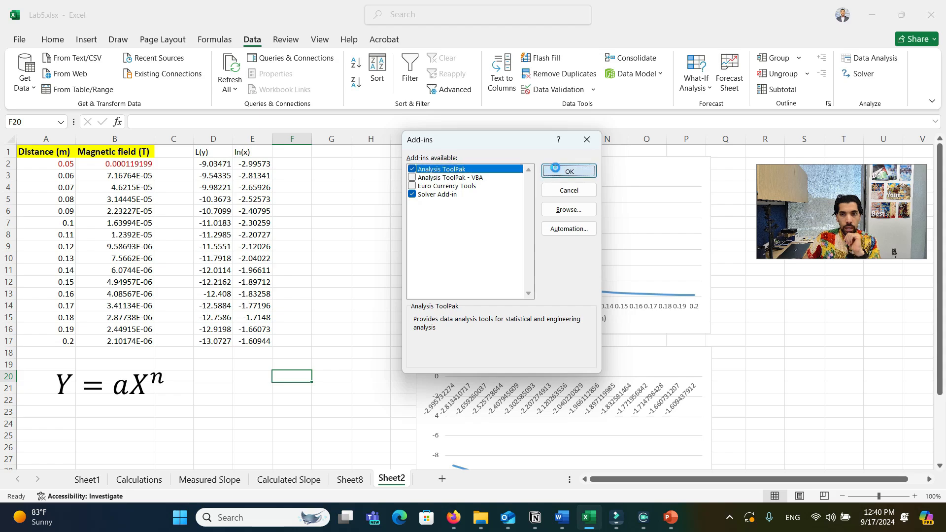
pyautogui.click(547, 170)
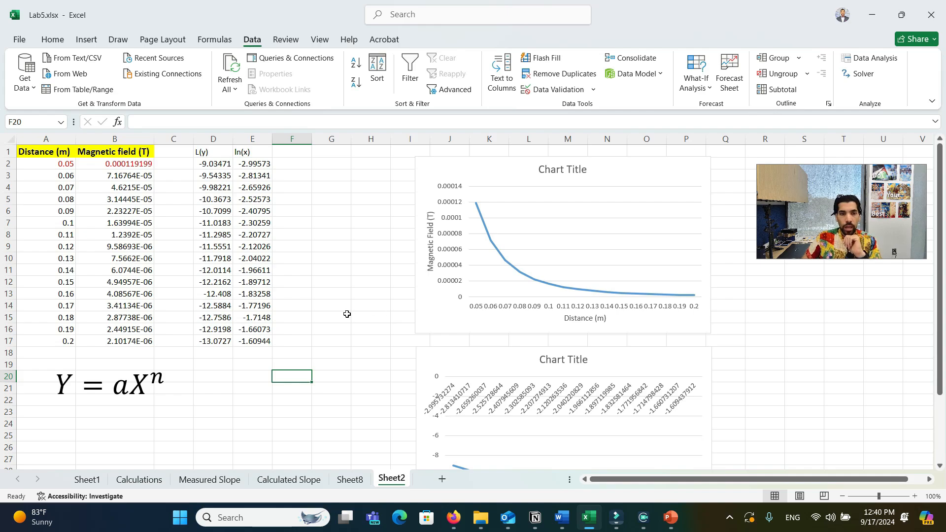
# Start the Regression tool from the Data Analysis tools.
pyautogui.click(861, 55)
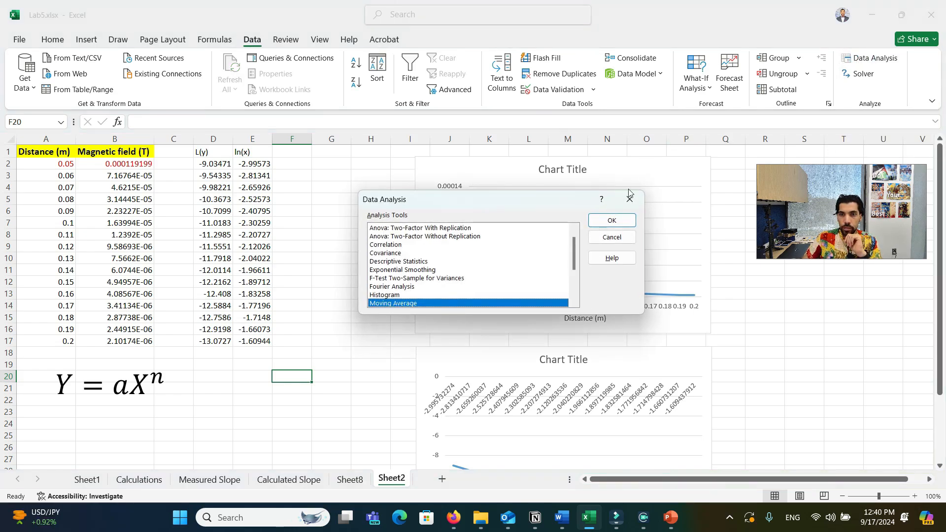
pyautogui.moveTo(526, 202); pyautogui.dragTo(512, 189)
pyautogui.scroll(-1, 414, 273)
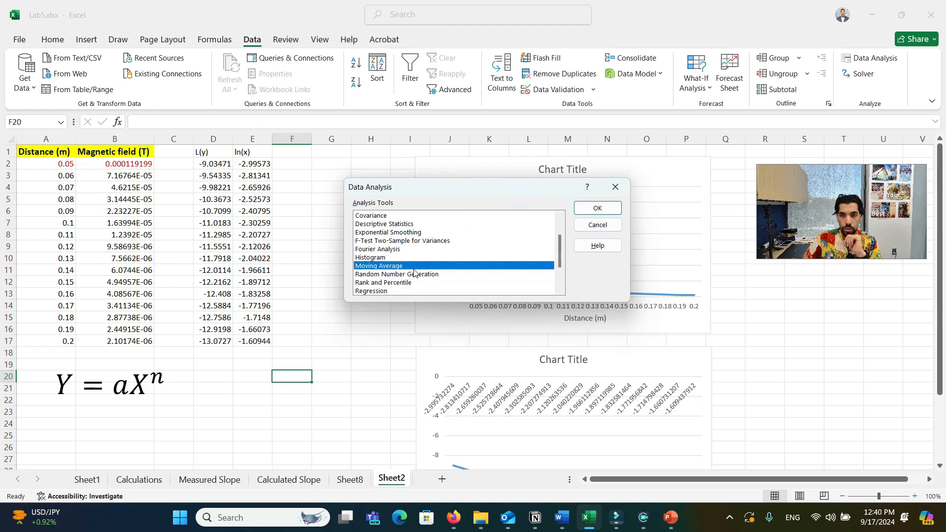
pyautogui.scroll(-1, 394, 280)
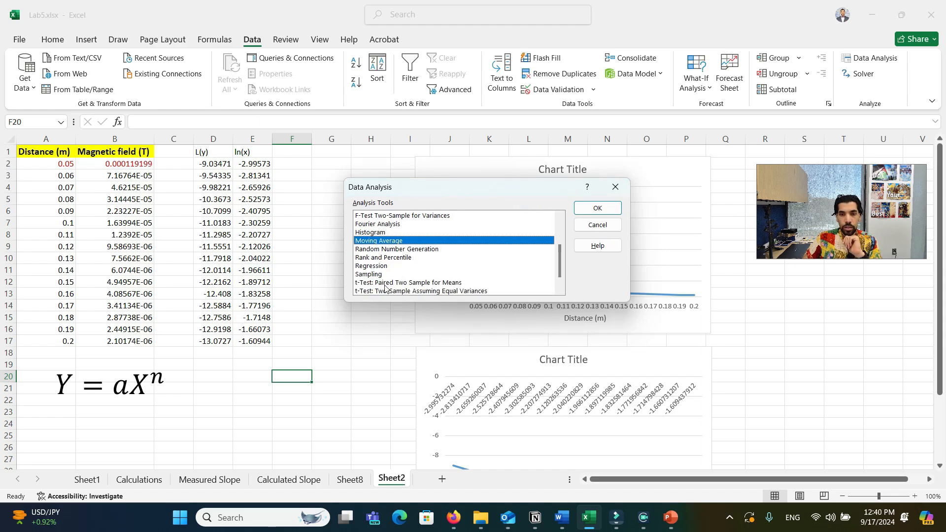
pyautogui.click(382, 266)
pyautogui.press('Return')
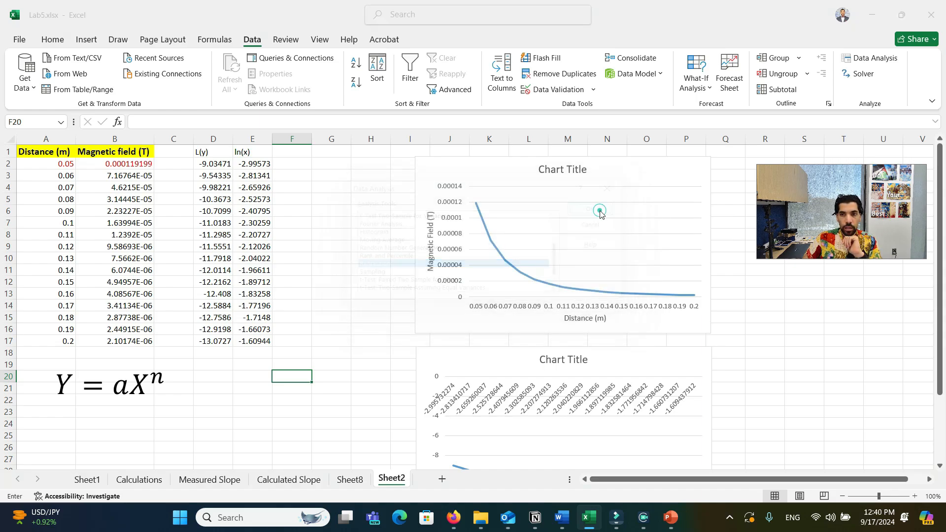
# Run the regression with D2:D17 as the Y range and E2:E17 as the X range, outputting to a new worksheet.
pyautogui.moveTo(485, 127); pyautogui.dragTo(542, 131)
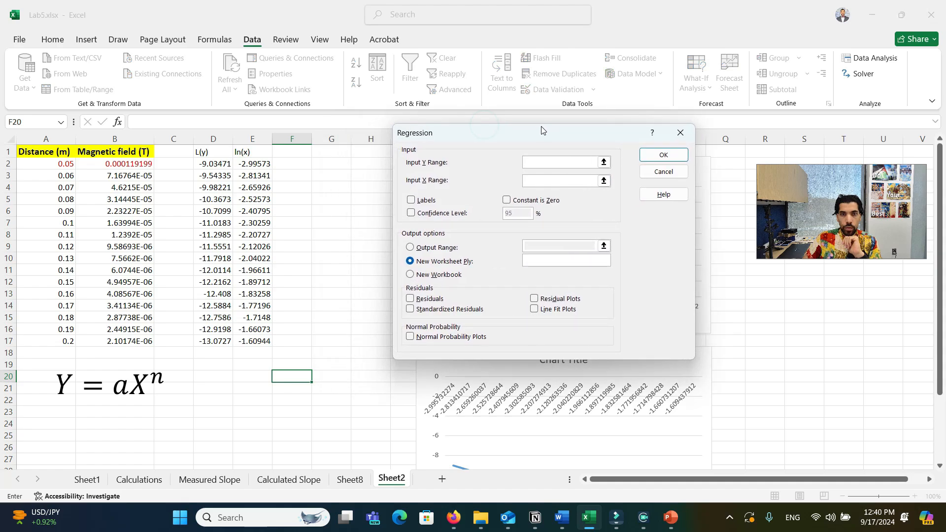
pyautogui.click(535, 161)
pyautogui.moveTo(210, 163); pyautogui.dragTo(219, 345)
pyautogui.click(543, 181)
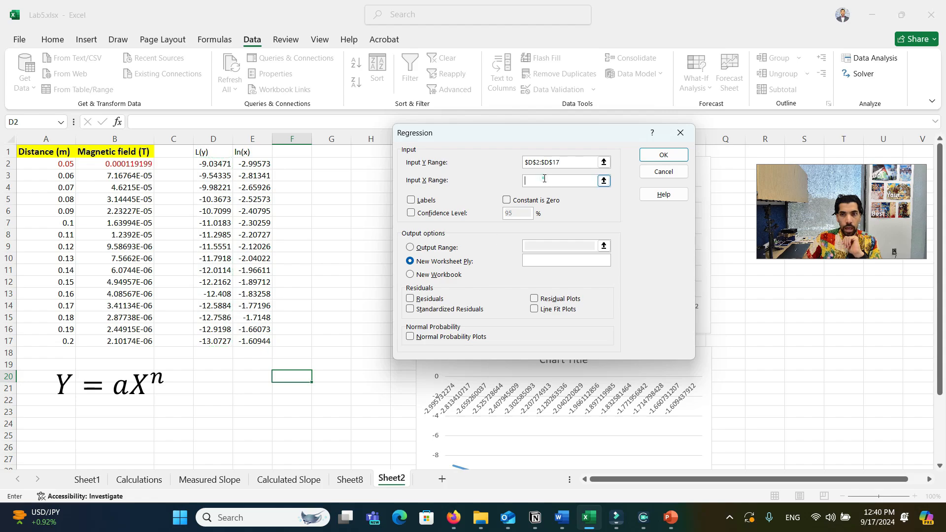
pyautogui.moveTo(258, 162); pyautogui.dragTo(279, 343)
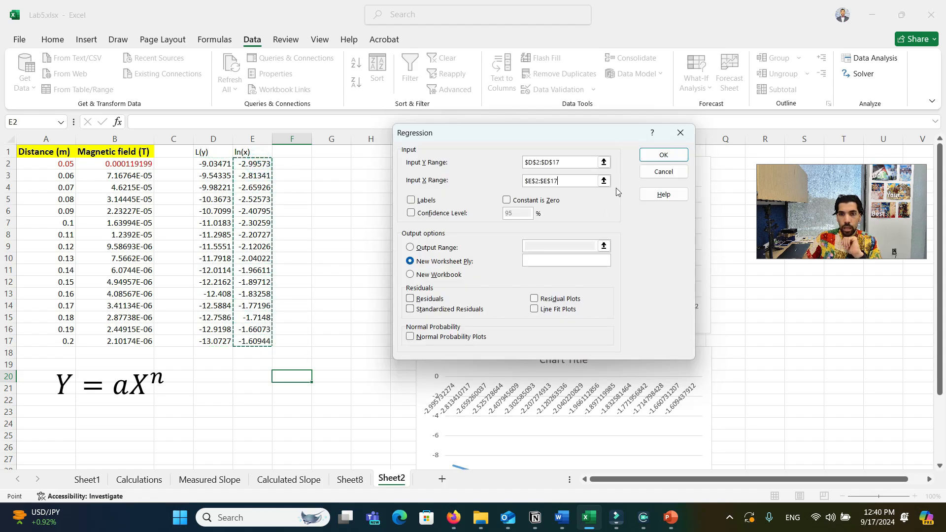
pyautogui.click(653, 154)
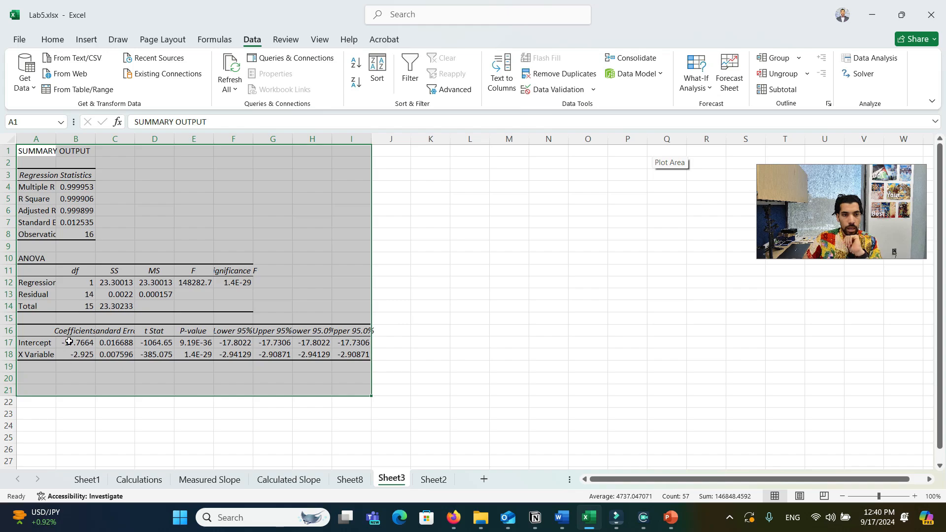
# Examine the Intercept and X Variable 1 coefficients in the regression summary output.
pyautogui.click(41, 355)
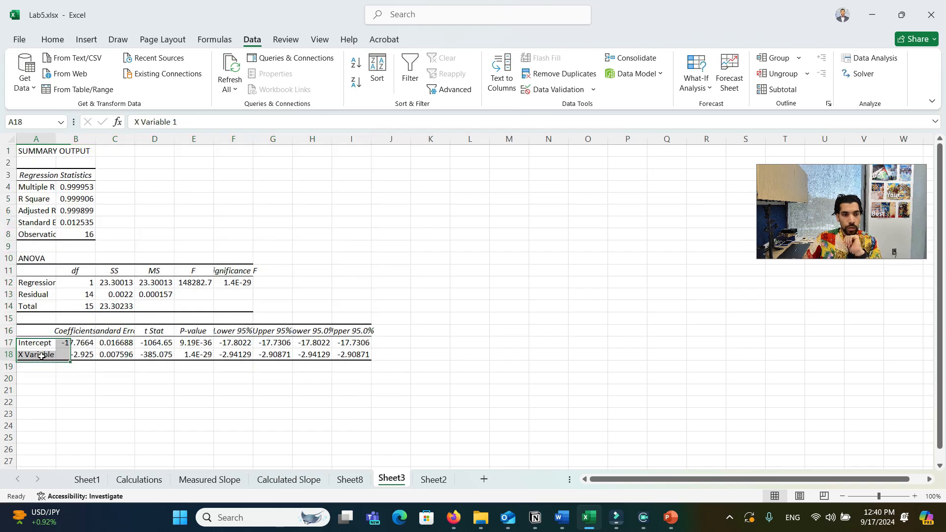
pyautogui.click(74, 356)
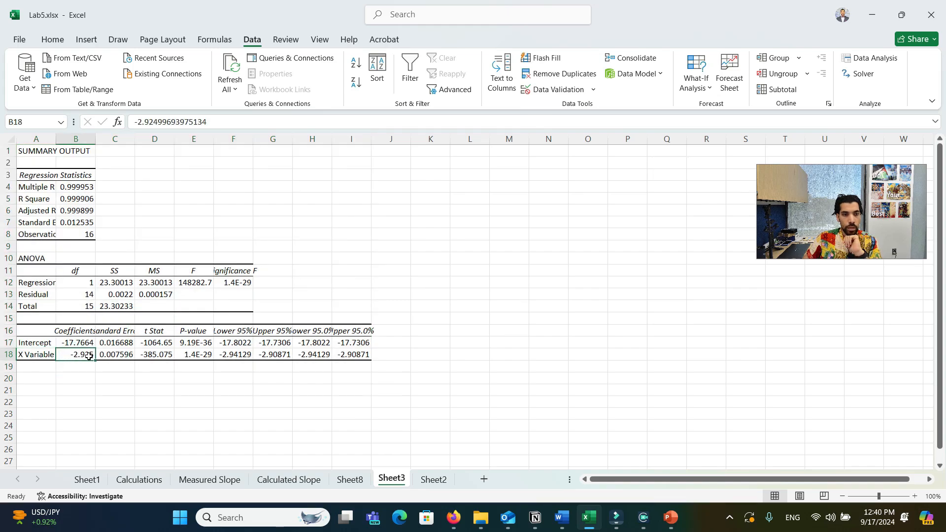
pyautogui.click(68, 342)
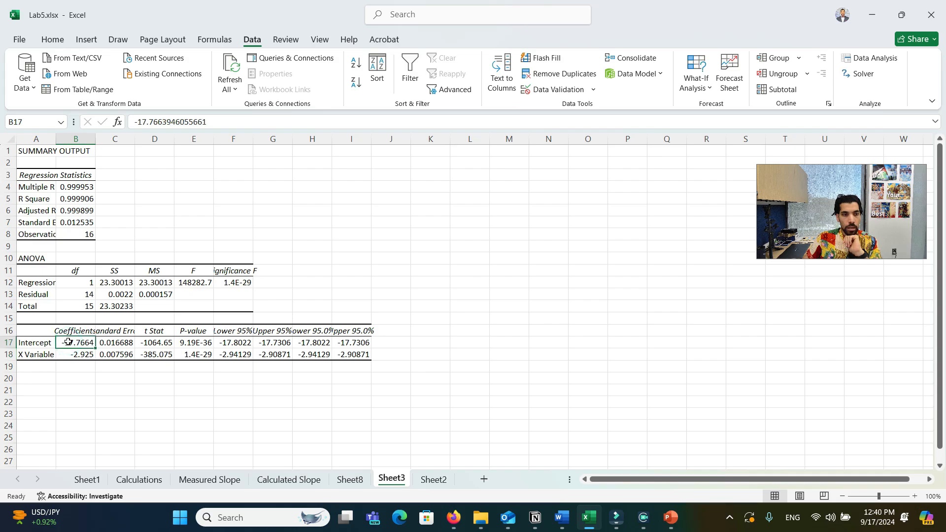
pyautogui.click(73, 356)
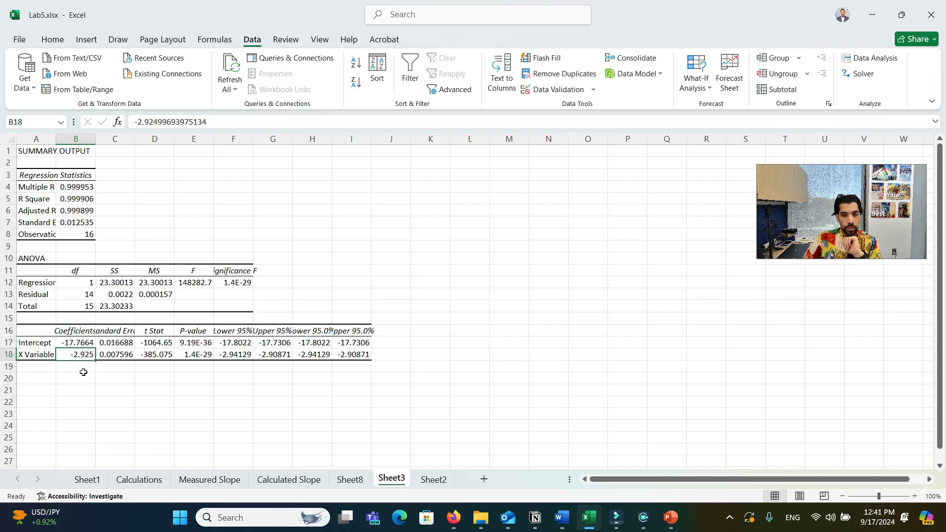
# Note the exponent as "n = -3" in cell B21, below the regression coefficients.
pyautogui.click(85, 387)
pyautogui.write('n ')
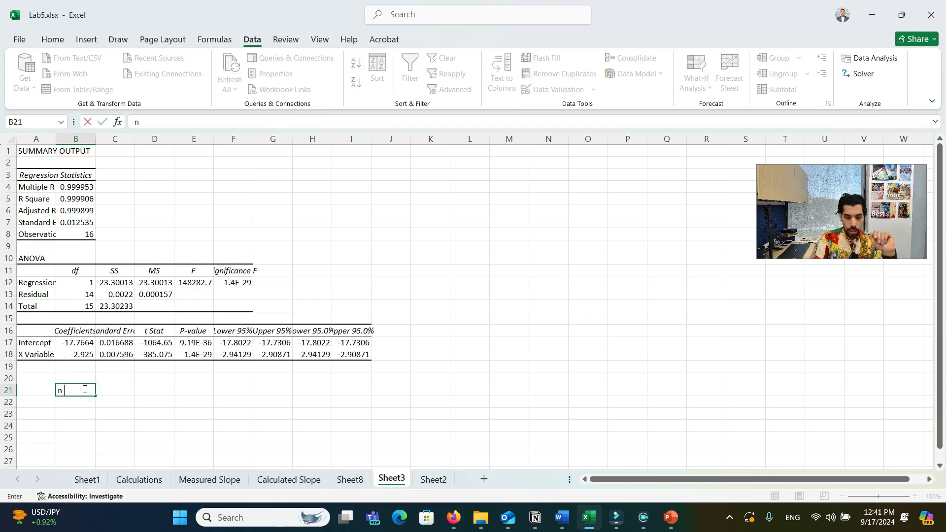
pyautogui.write('= -3')
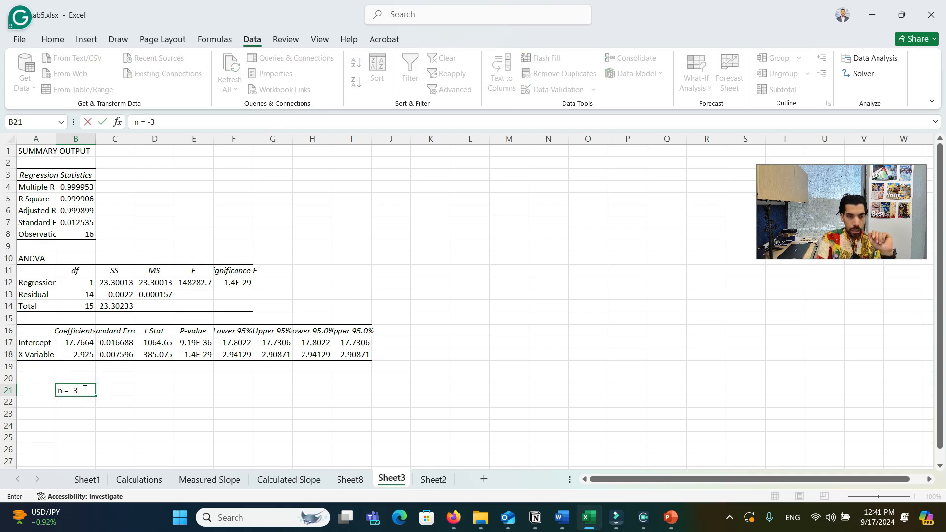
pyautogui.click(84, 399)
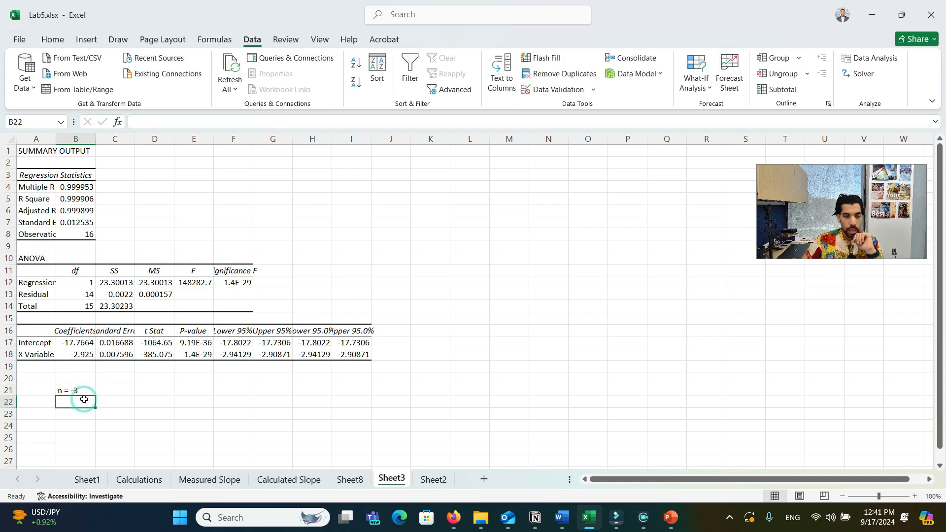
pyautogui.click(84, 389)
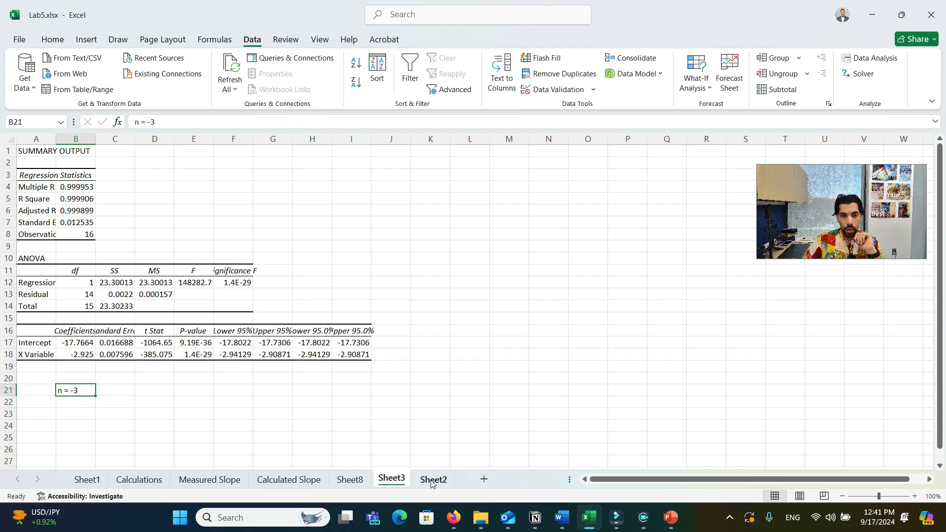
# Go back to Sheet2 and check in the Excel add-ins options that the Solver Add-in is enabled.
pyautogui.click(431, 480)
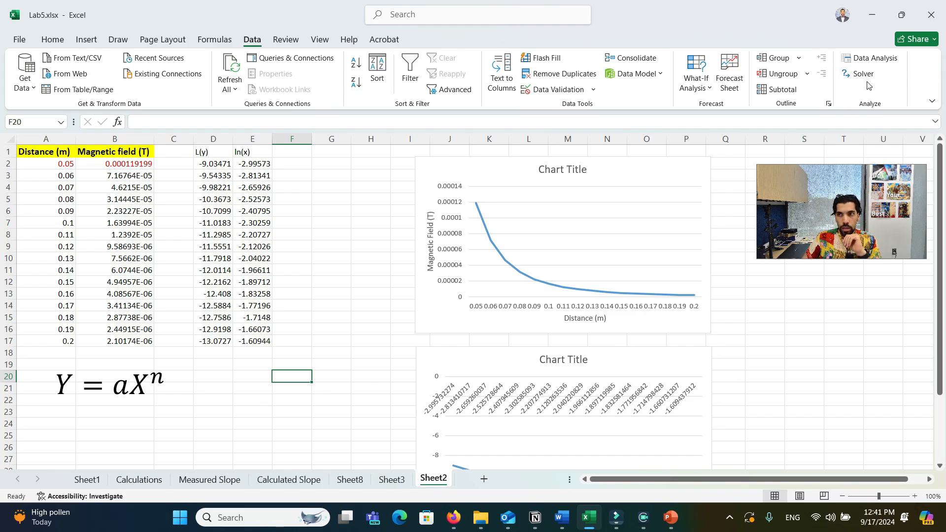
pyautogui.click(19, 39)
pyautogui.click(35, 483)
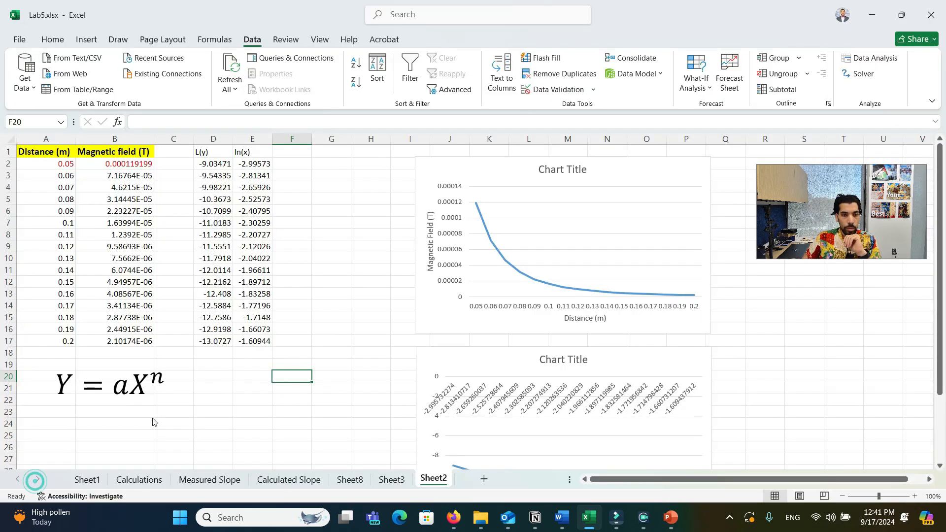
pyautogui.click(254, 254)
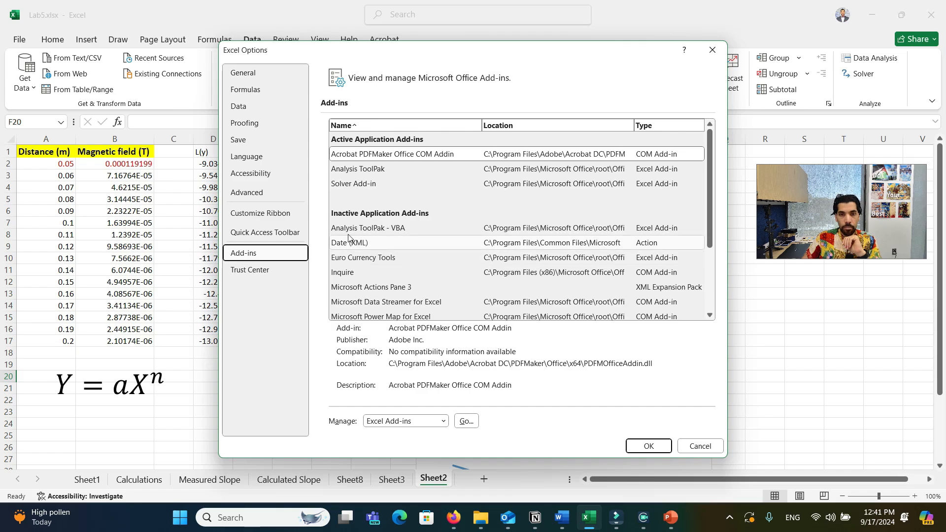
pyautogui.click(362, 185)
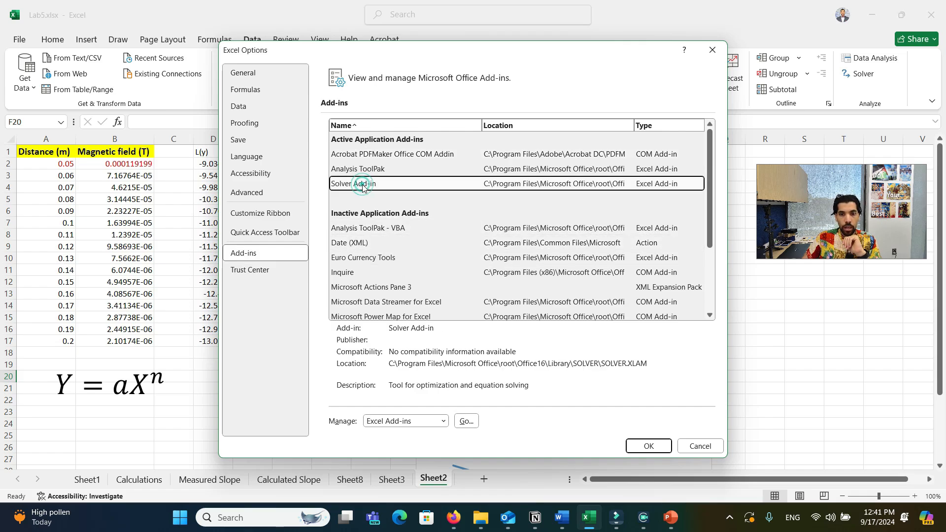
pyautogui.click(463, 421)
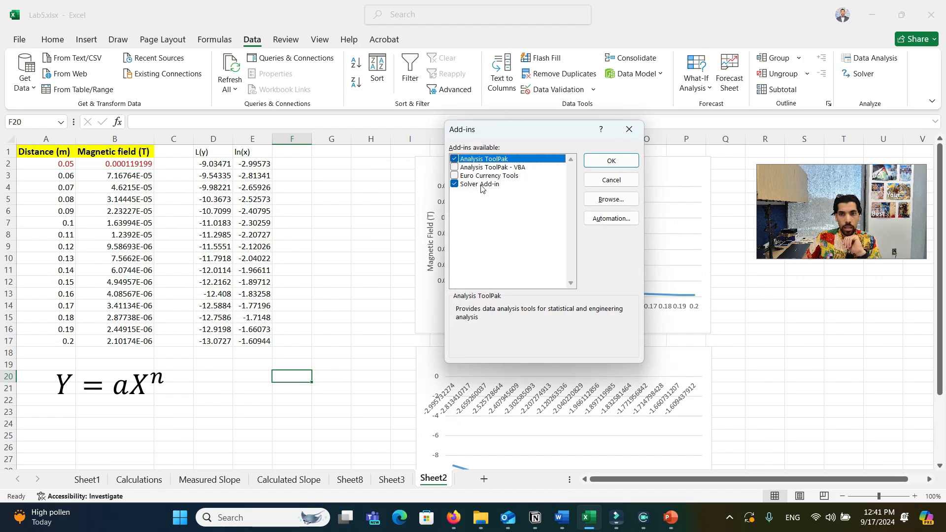
pyautogui.click(611, 159)
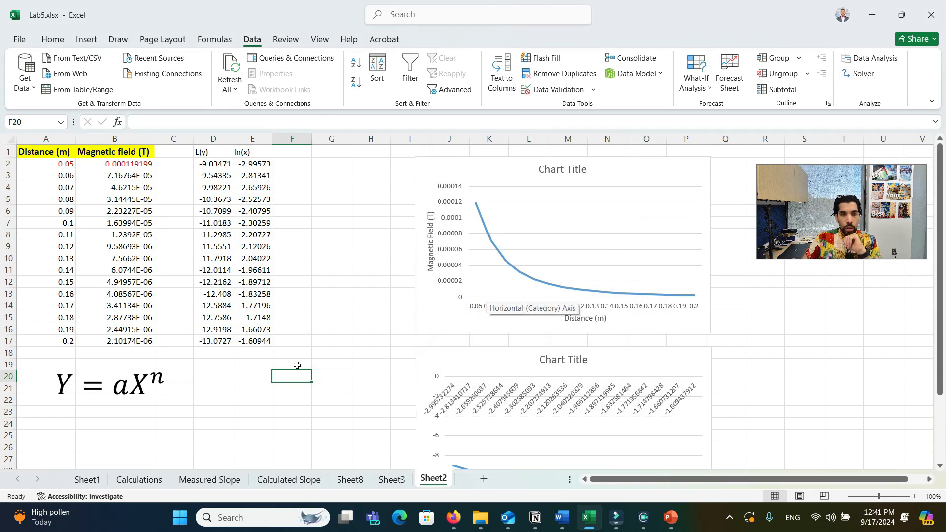
pyautogui.scroll(-1, 297, 365)
pyautogui.scroll(1, 297, 365)
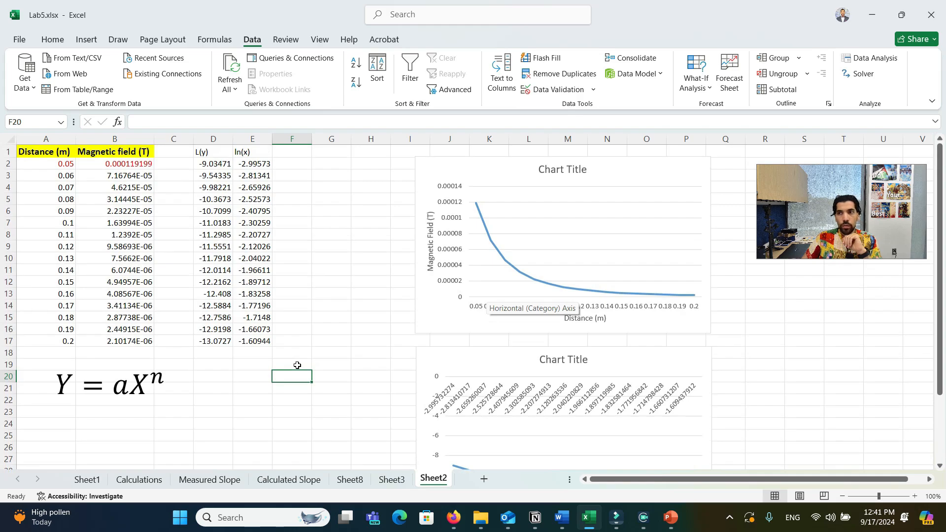
pyautogui.scroll(-1, 297, 365)
pyautogui.scroll(-1, 297, 365)
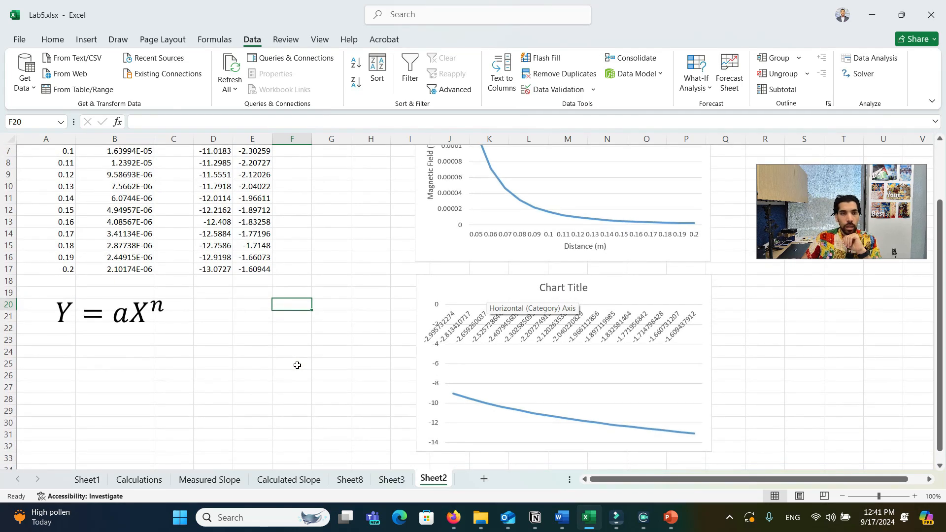
pyautogui.scroll(2, 297, 365)
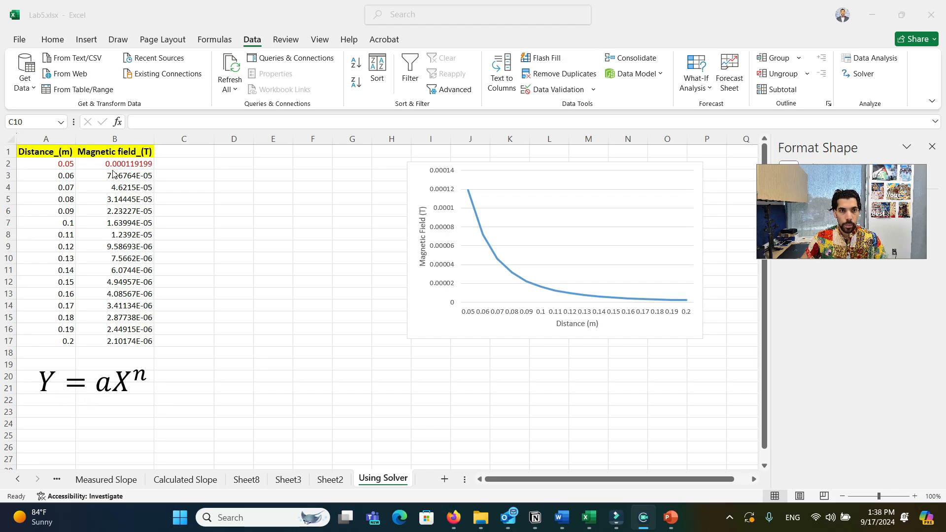
# Add the header "Model" in cell C1 of the Using Solver sheet and give the cell a blue fill.
pyautogui.doubleClick(179, 151)
pyautogui.click(179, 151)
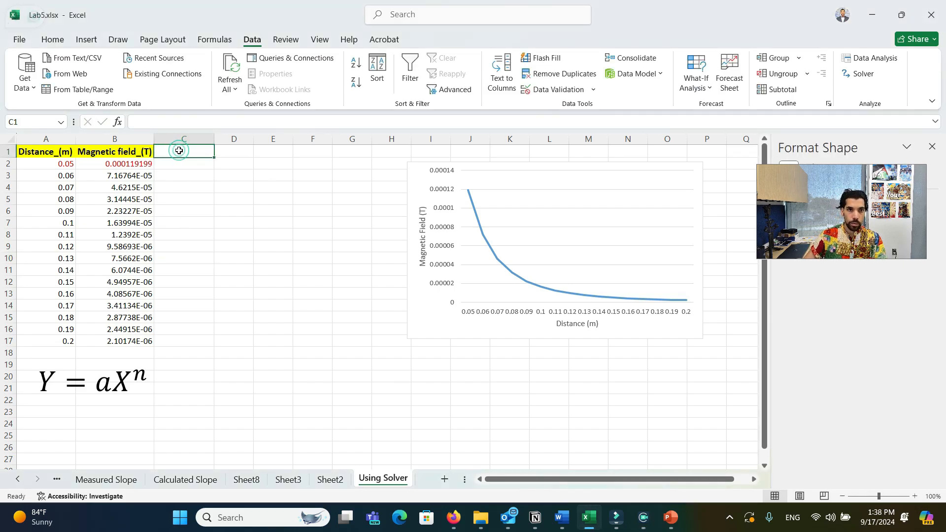
pyautogui.write('Model')
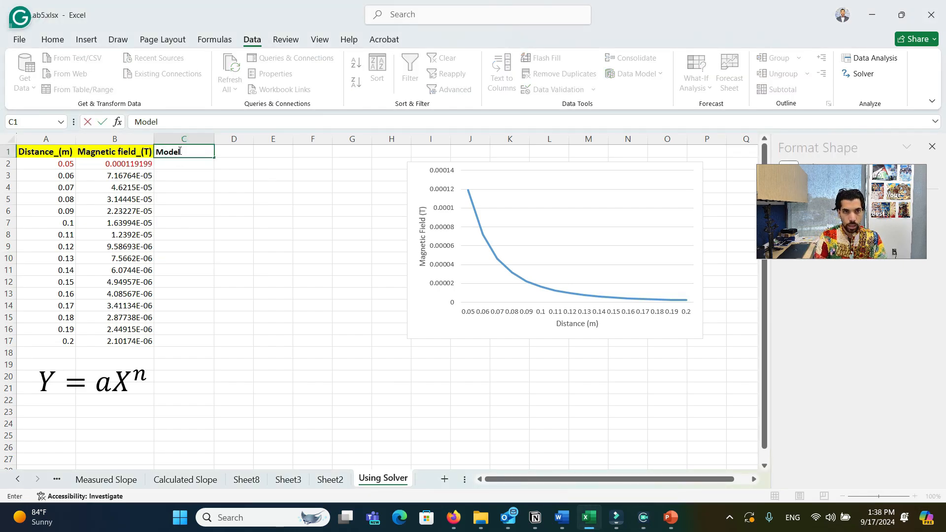
pyautogui.press('Return')
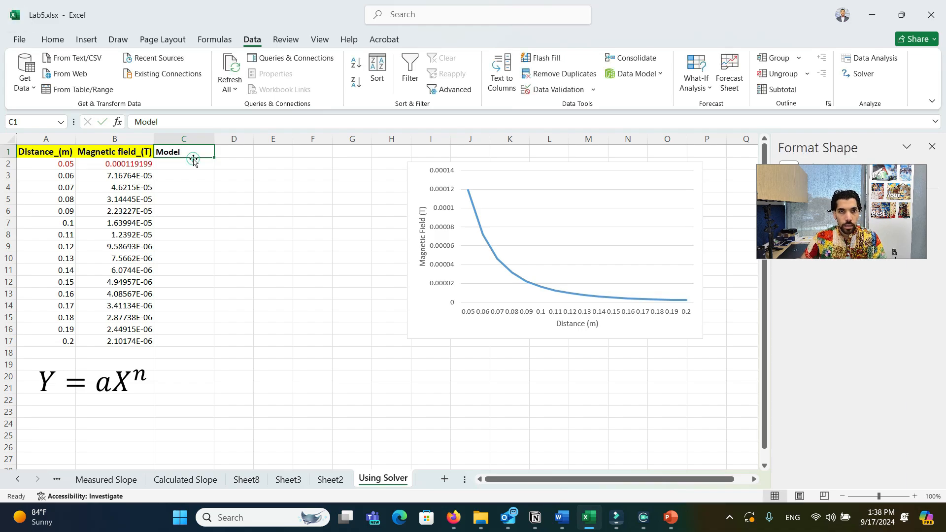
pyautogui.rightClick(195, 152)
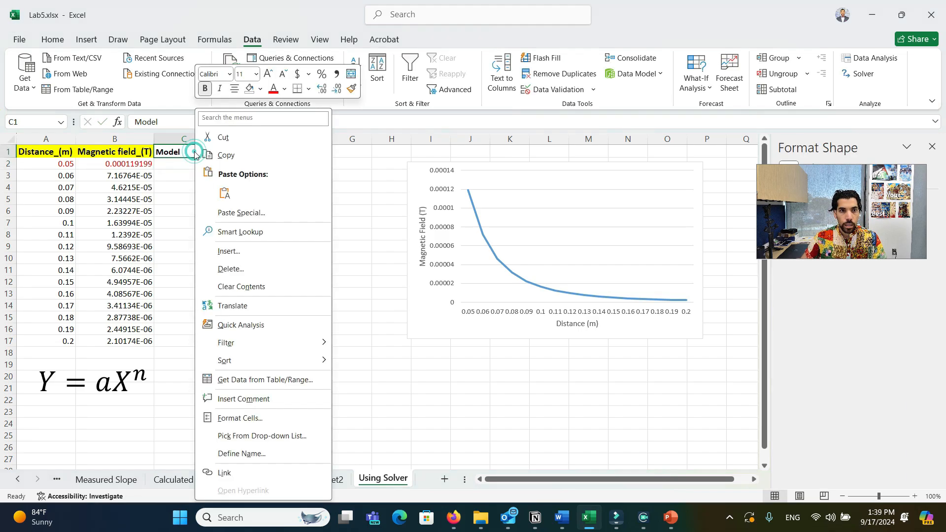
pyautogui.click(260, 89)
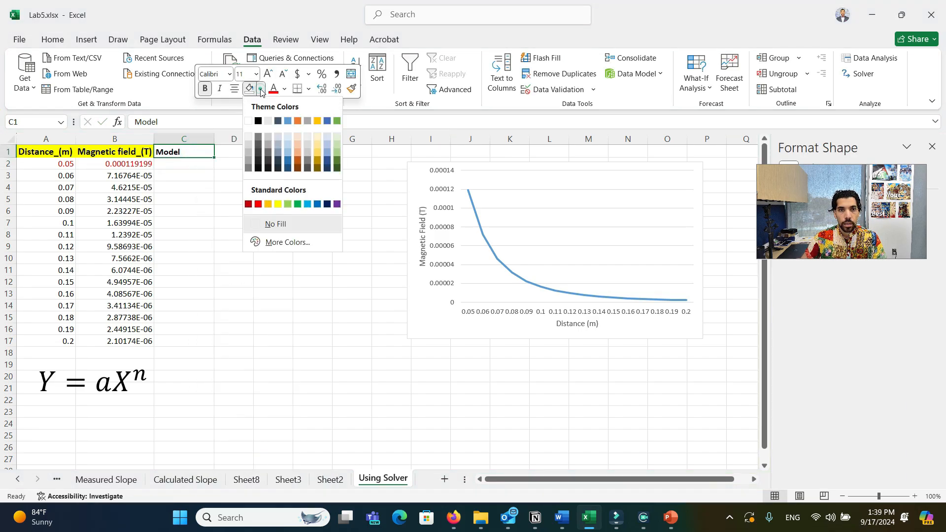
pyautogui.click(289, 122)
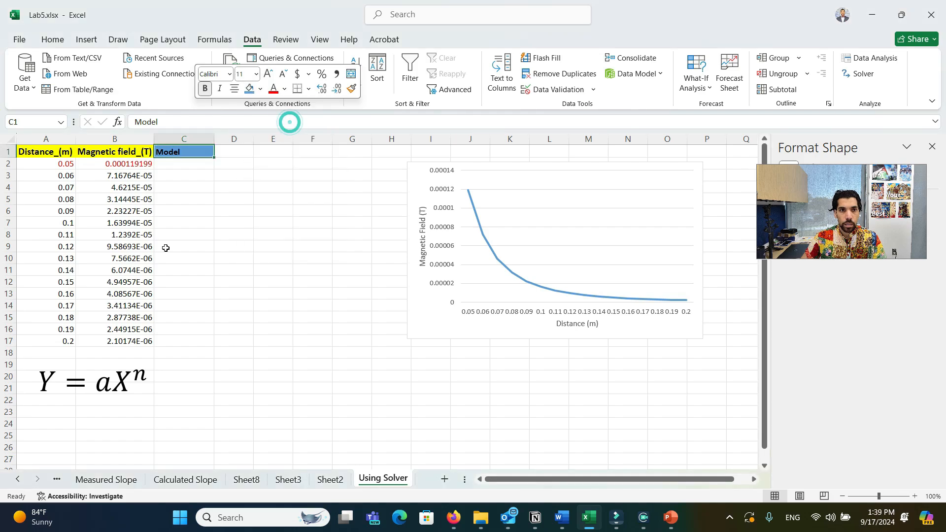
pyautogui.click(184, 374)
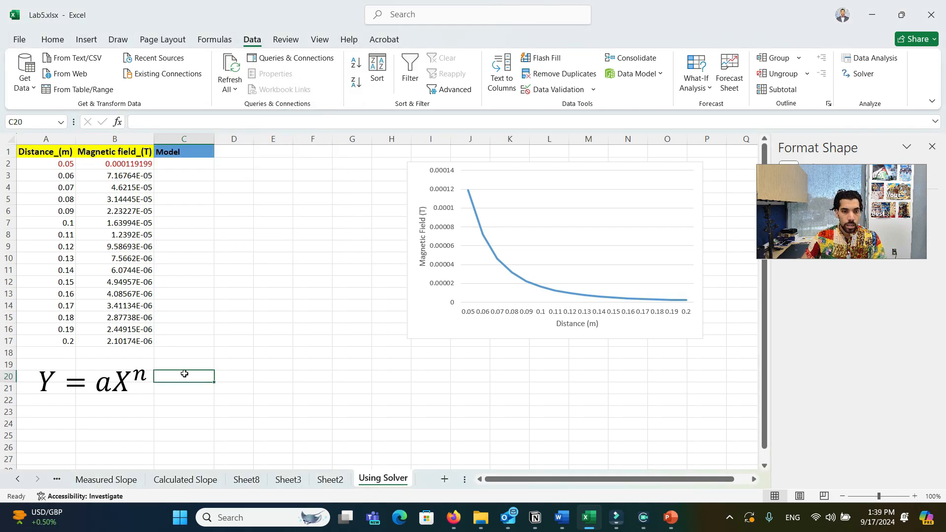
# Enter the parameter label "a" in cell A23, below the power-law equation.
pyautogui.click(52, 412)
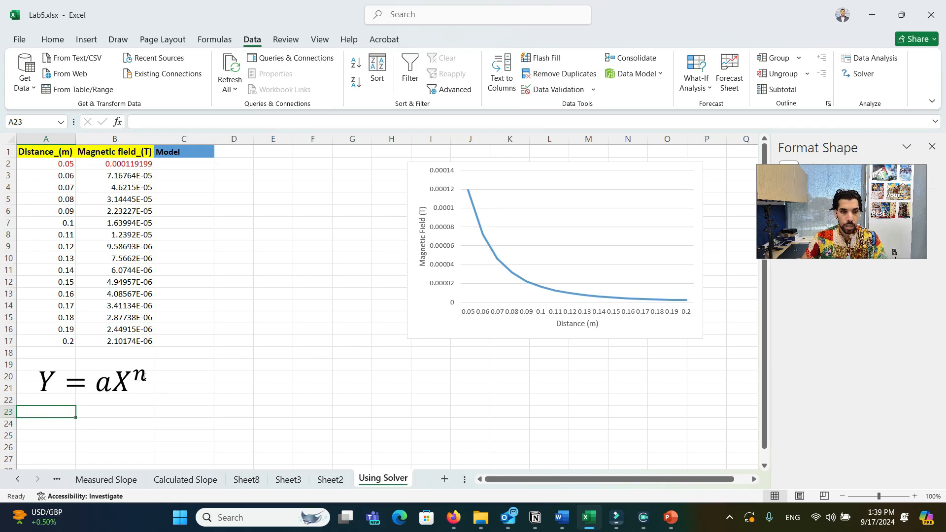
pyautogui.click(33, 413)
pyautogui.write('a')
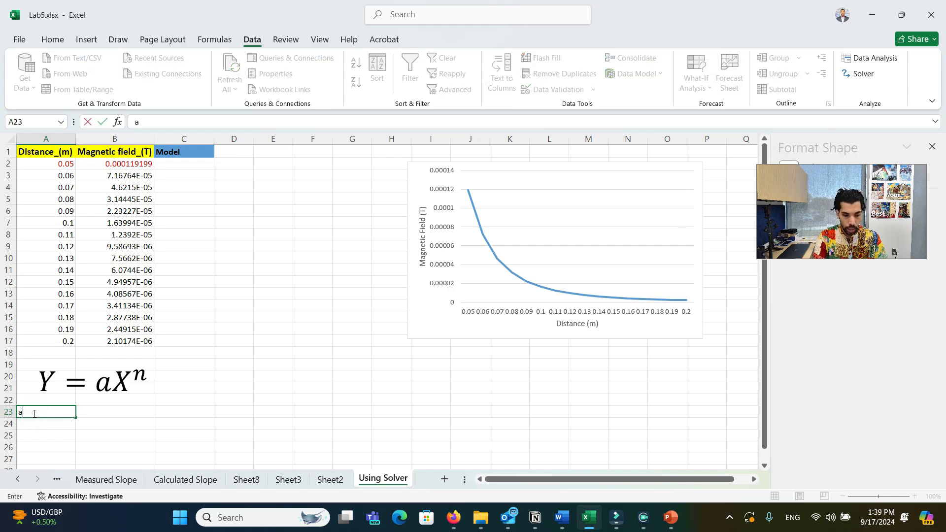
pyautogui.press('Return')
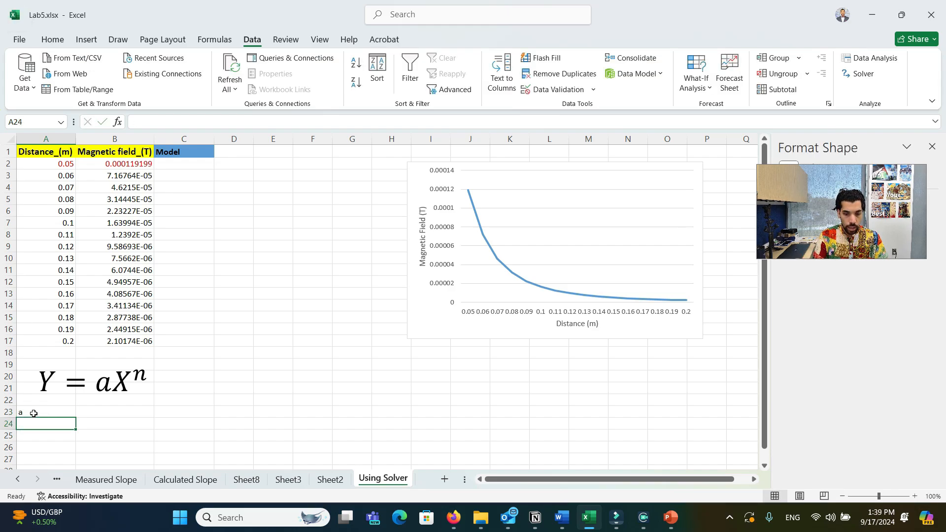
# Enter the parameter label "n" in cell A24 and give both a and n a starting value of 1 in column B.
pyautogui.write('n')
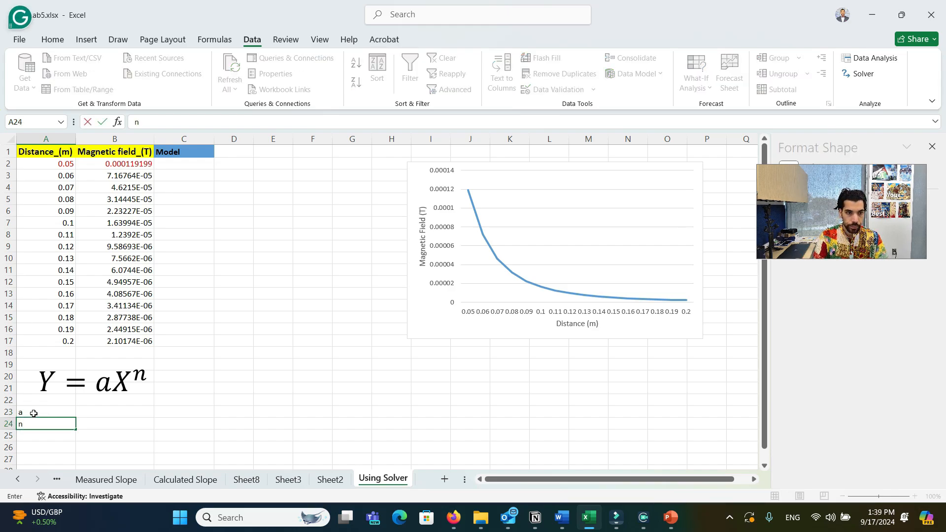
pyautogui.press('Tab')
pyautogui.click(33, 413)
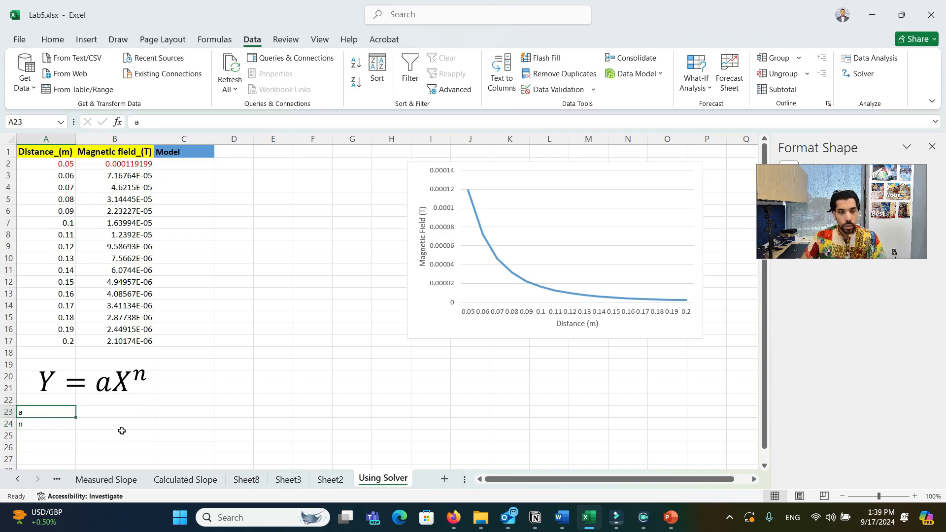
pyautogui.click(125, 409)
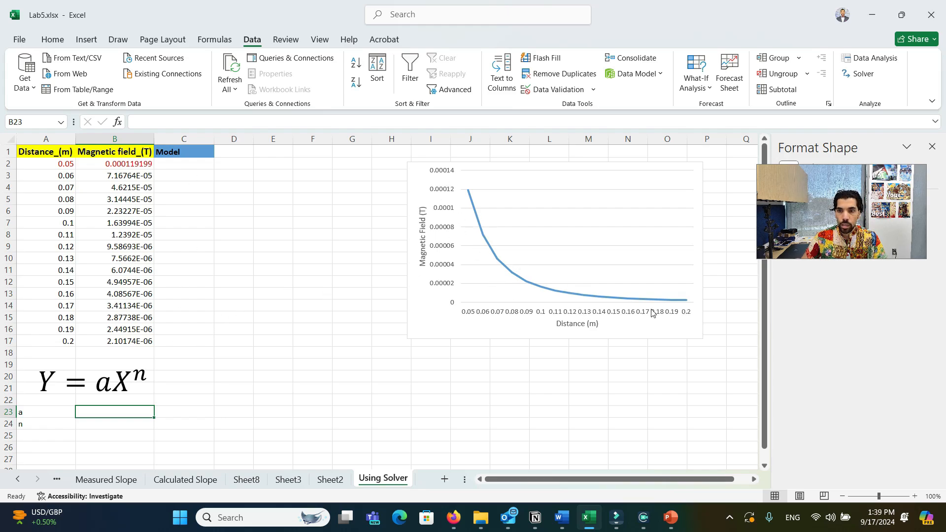
pyautogui.moveTo(535, 292)
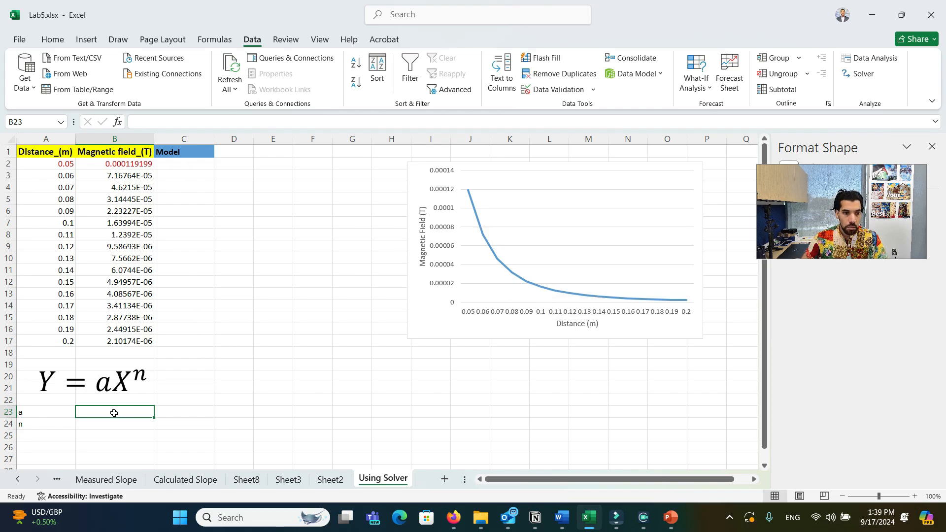
pyautogui.write('1')
pyautogui.press('Return')
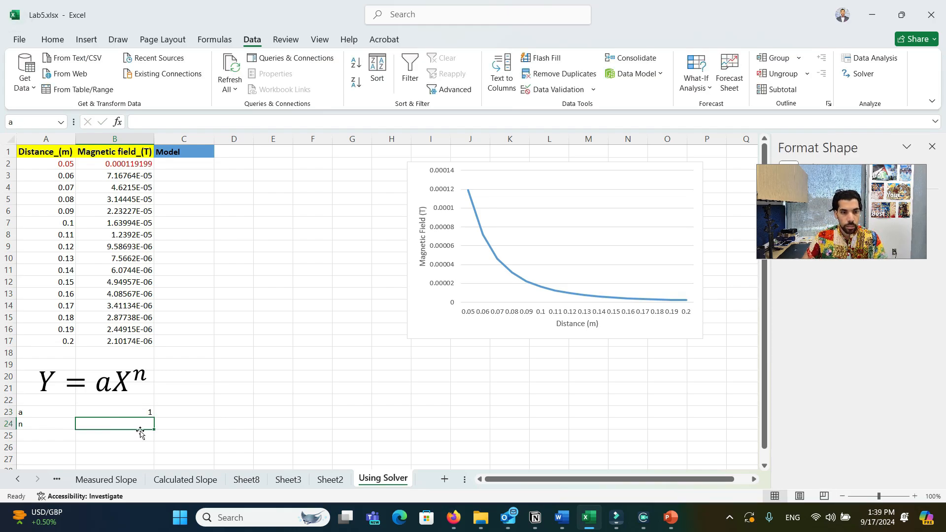
pyautogui.write('1')
pyautogui.press('Tab')
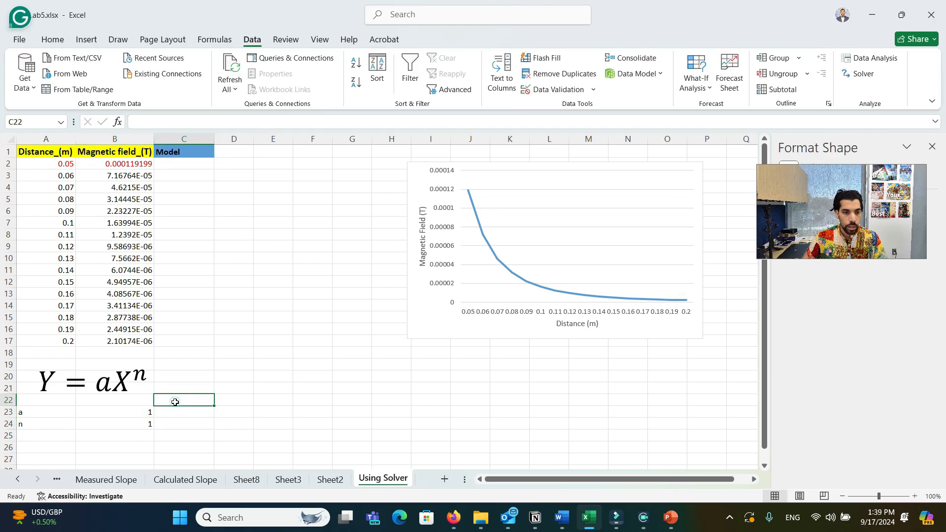
pyautogui.click(134, 417)
# Create named ranges for the distance, magnetic field and model columns in A1:C17, using the top row as names.
pyautogui.click(165, 164)
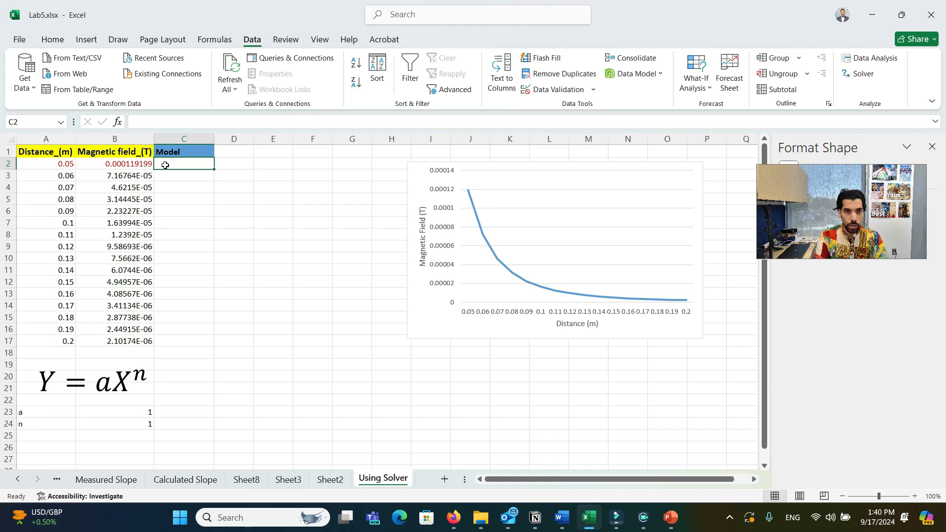
pyautogui.click(184, 177)
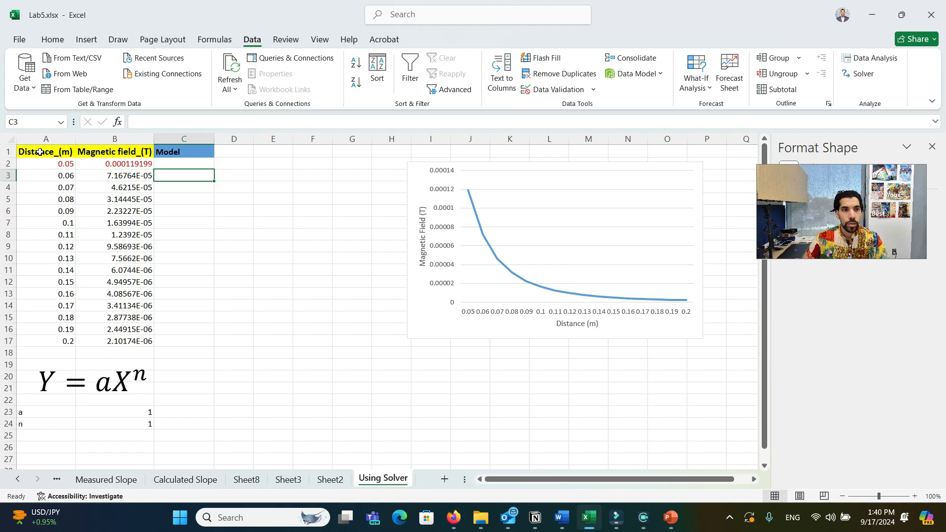
pyautogui.moveTo(40, 152); pyautogui.dragTo(206, 346)
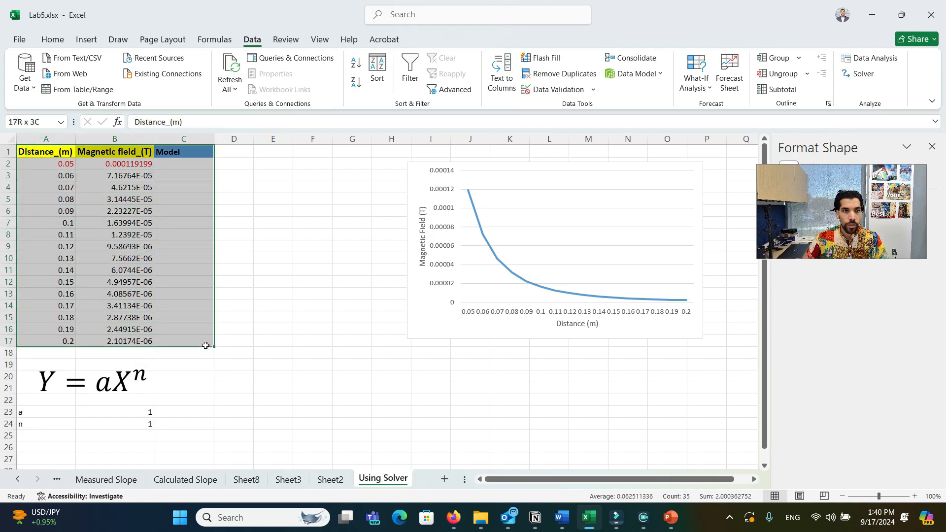
pyautogui.moveTo(205, 346); pyautogui.dragTo(205, 345)
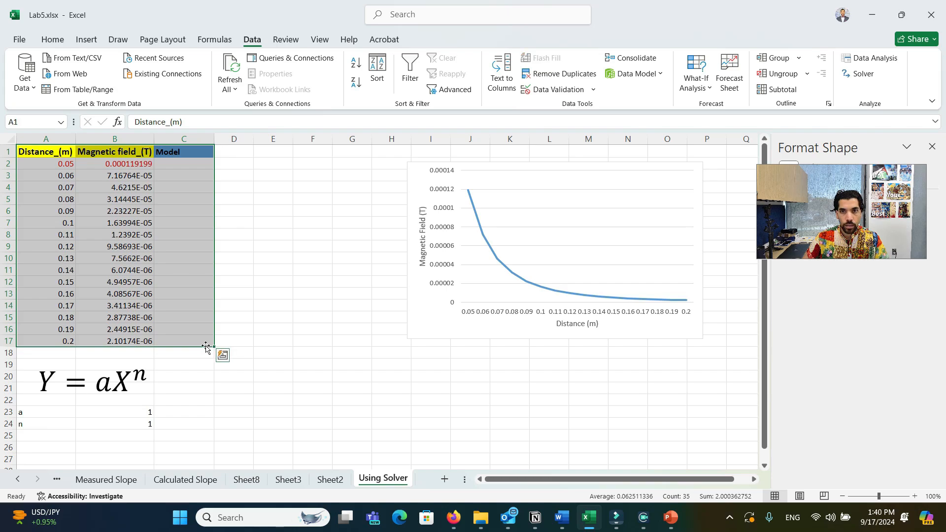
pyautogui.click(209, 44)
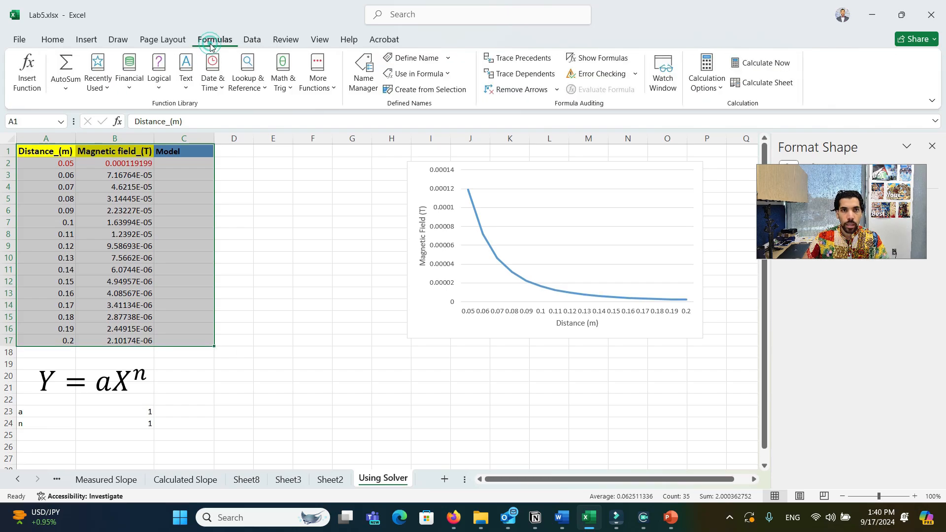
pyautogui.click(423, 90)
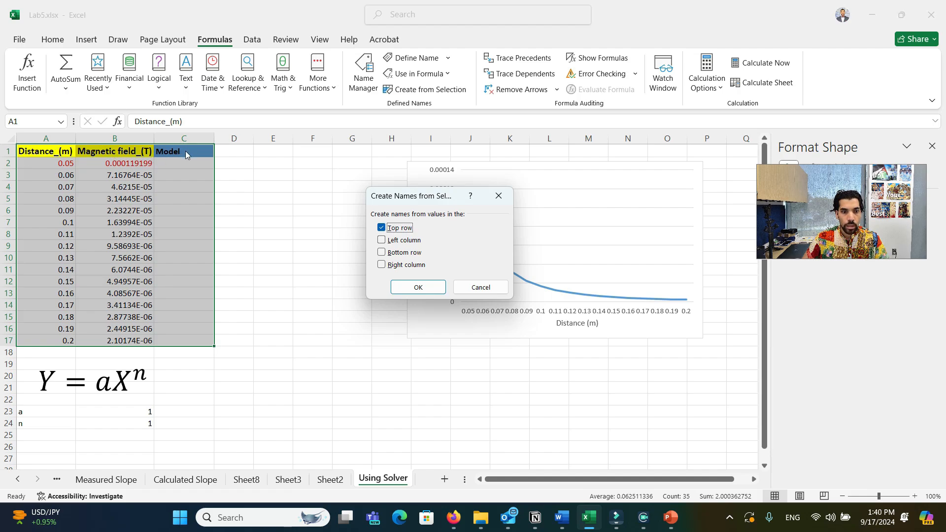
pyautogui.click(419, 288)
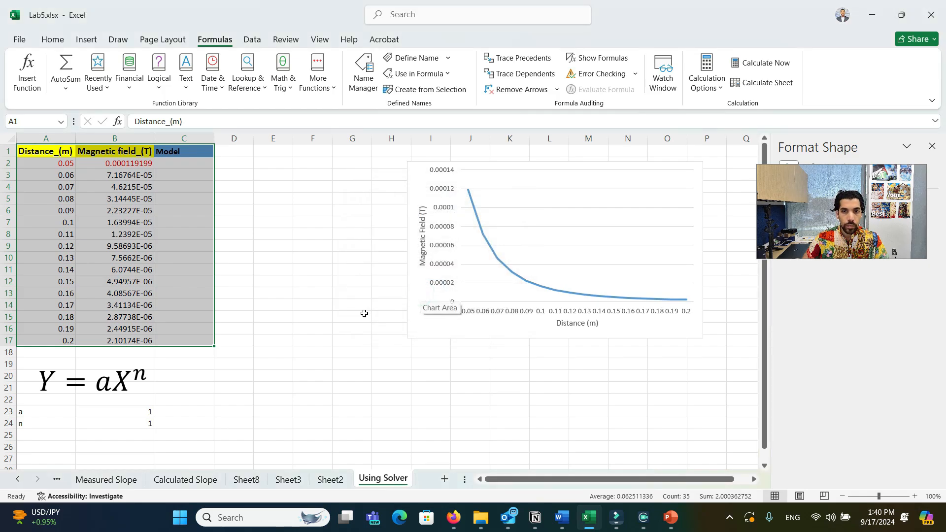
# Create names for the a and n values in A23:B24 from the left column, replacing existing definitions.
pyautogui.click(197, 411)
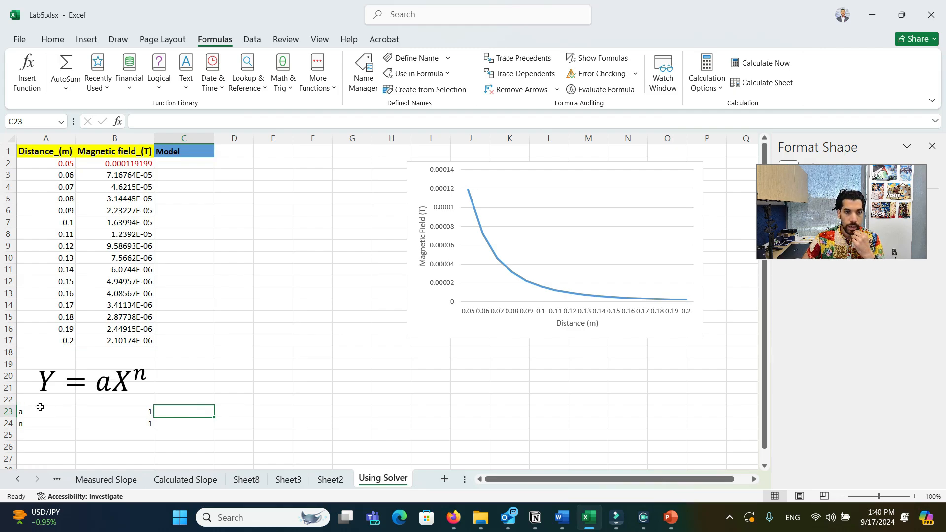
pyautogui.moveTo(41, 412); pyautogui.dragTo(143, 423)
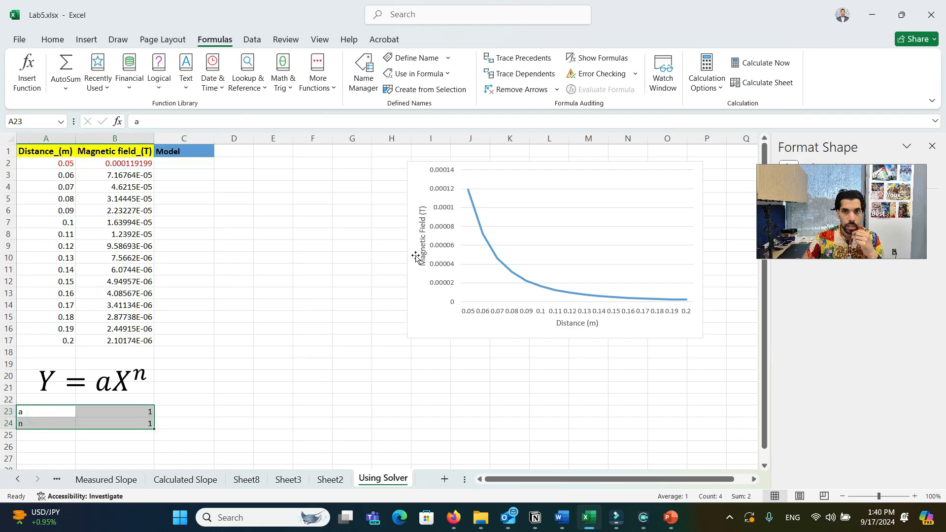
pyautogui.click(433, 91)
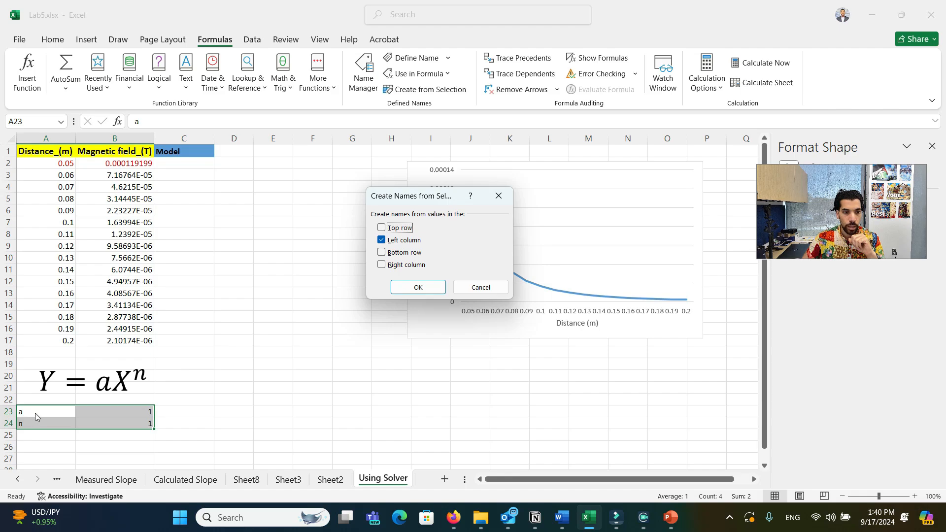
pyautogui.click(410, 290)
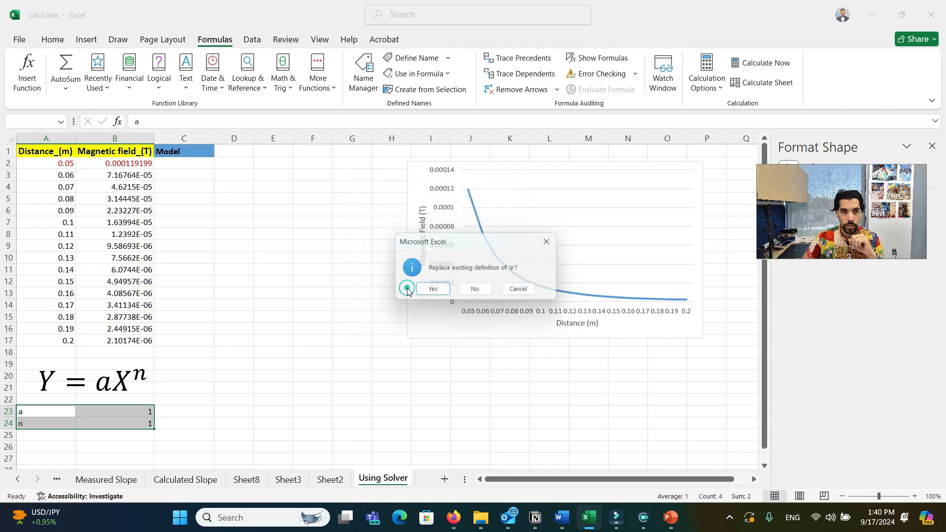
pyautogui.click(427, 293)
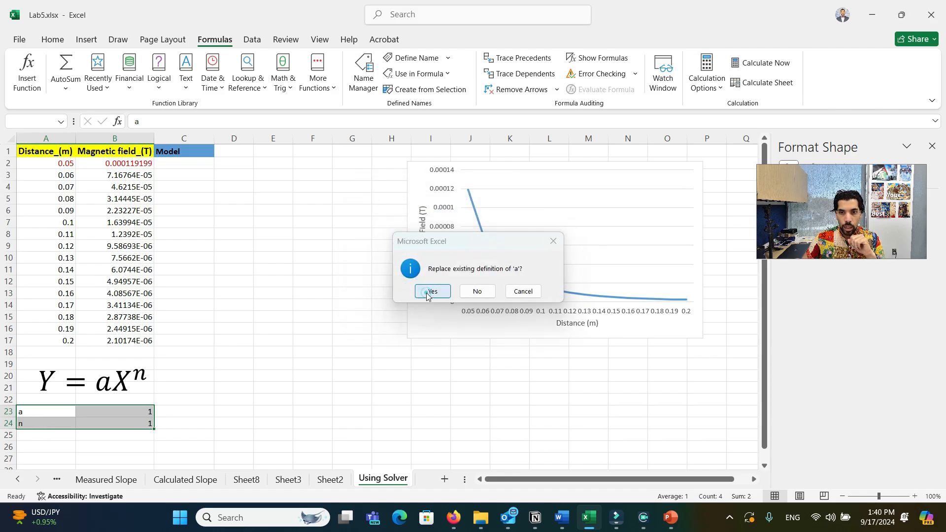
pyautogui.click(427, 292)
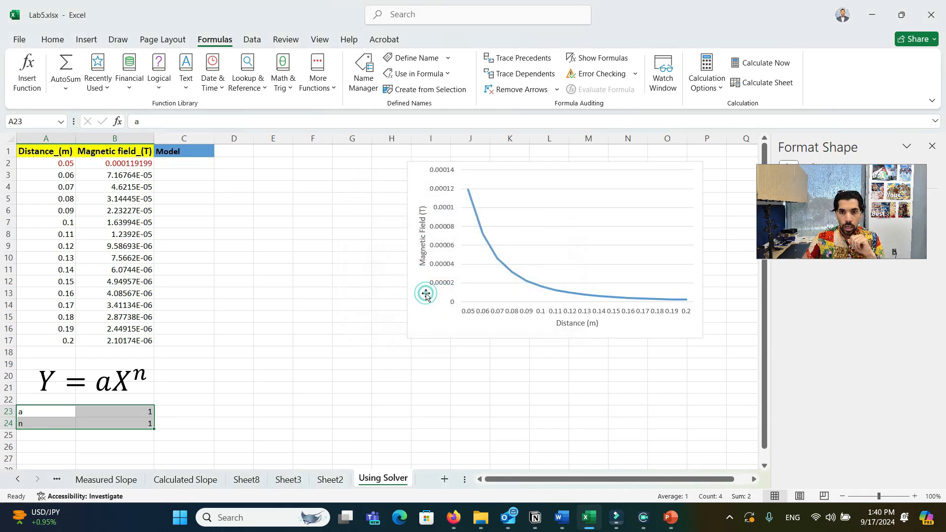
# Enter the power-law formula =a*Distance__m^n in cell C2 of the Model column, using the defined names.
pyautogui.click(191, 162)
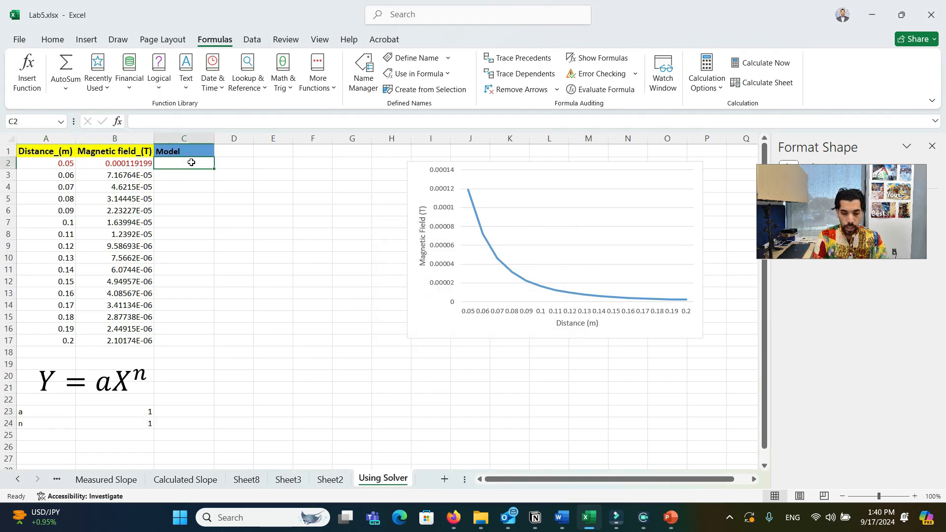
pyautogui.write('=')
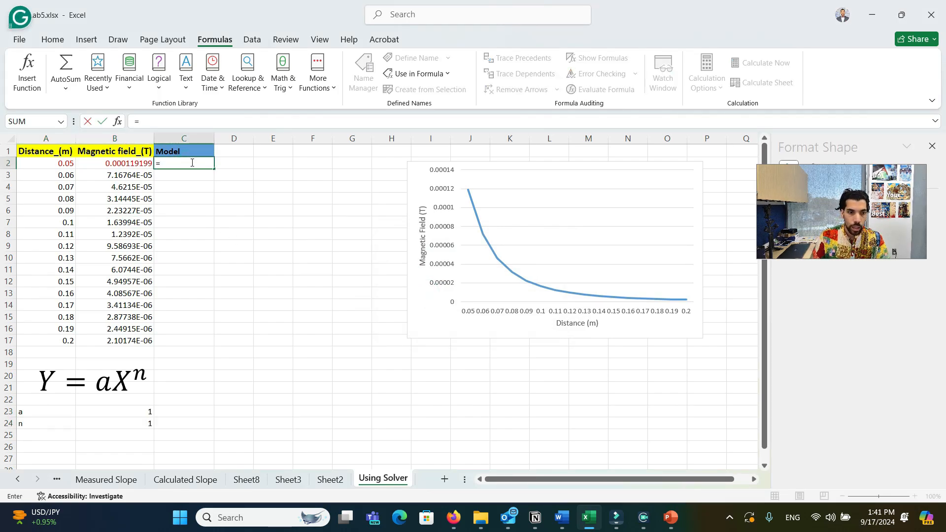
pyautogui.write('a')
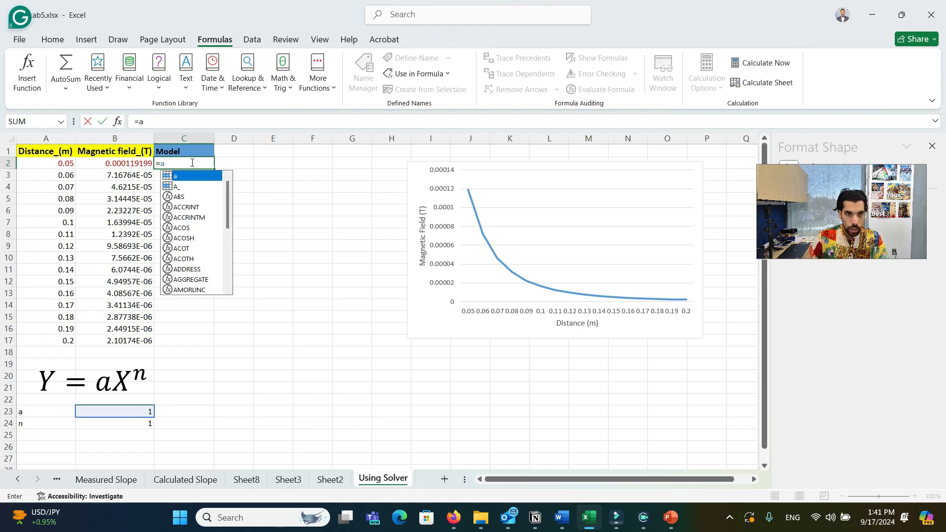
pyautogui.click(170, 176)
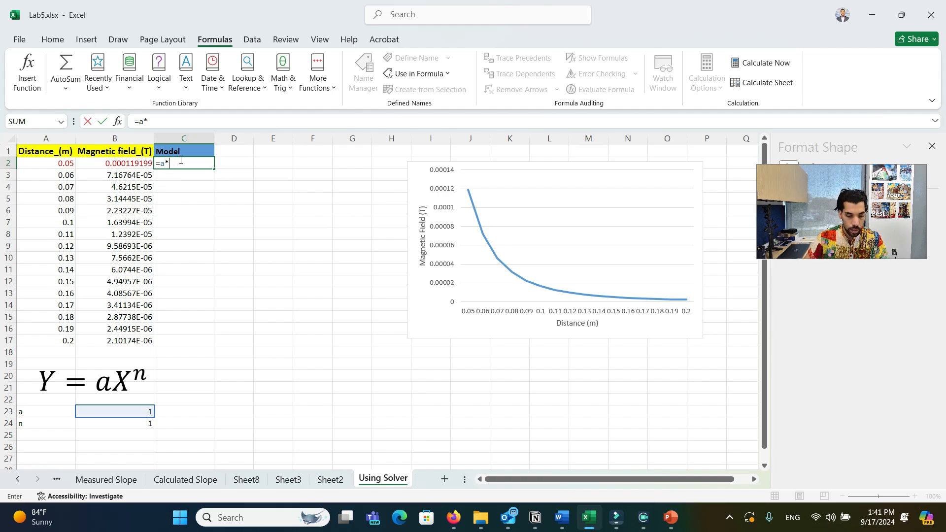
pyautogui.write('dis')
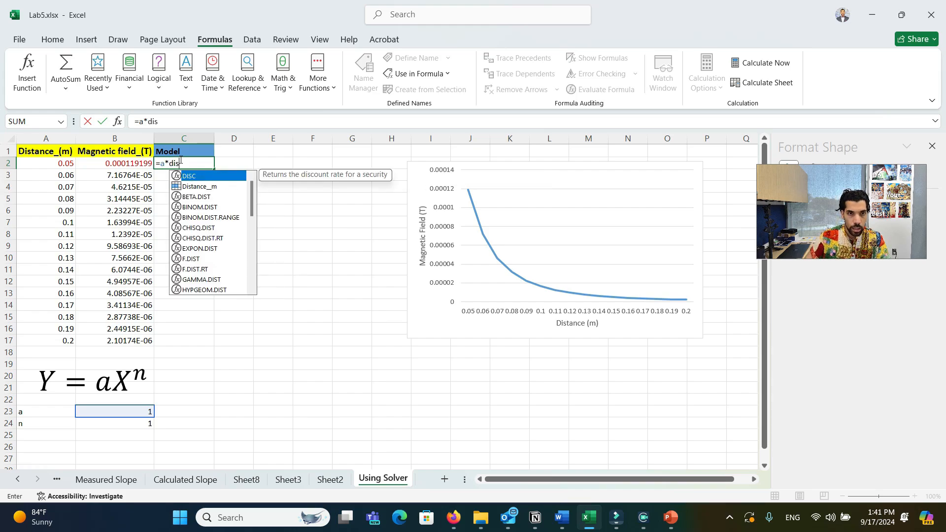
pyautogui.doubleClick(196, 188)
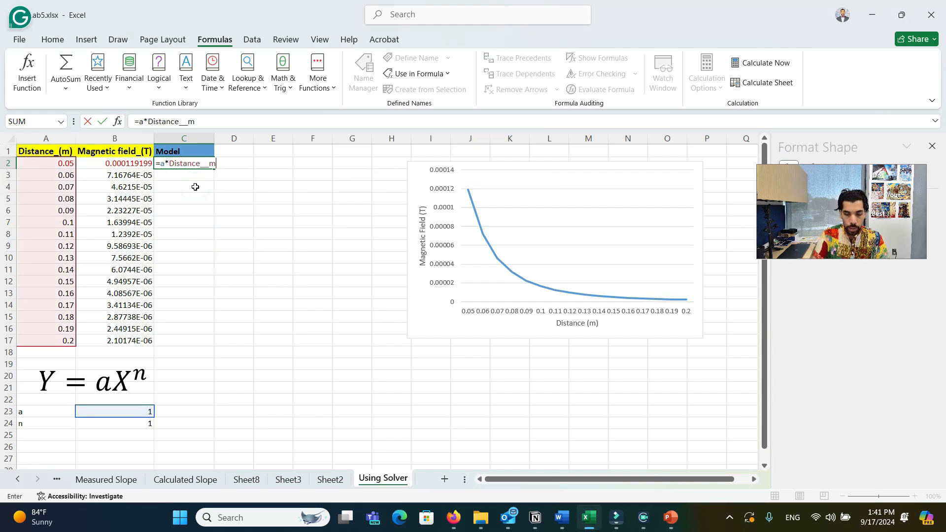
pyautogui.write('^')
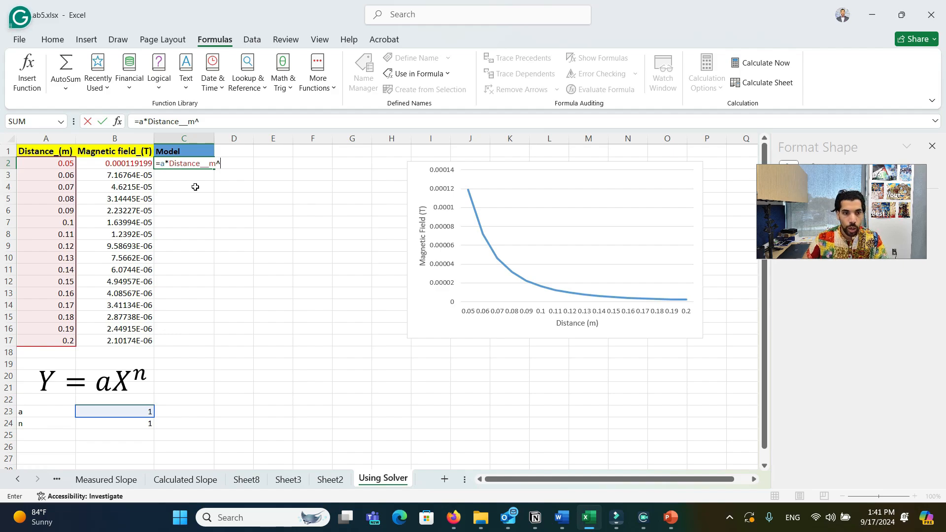
pyautogui.write('n')
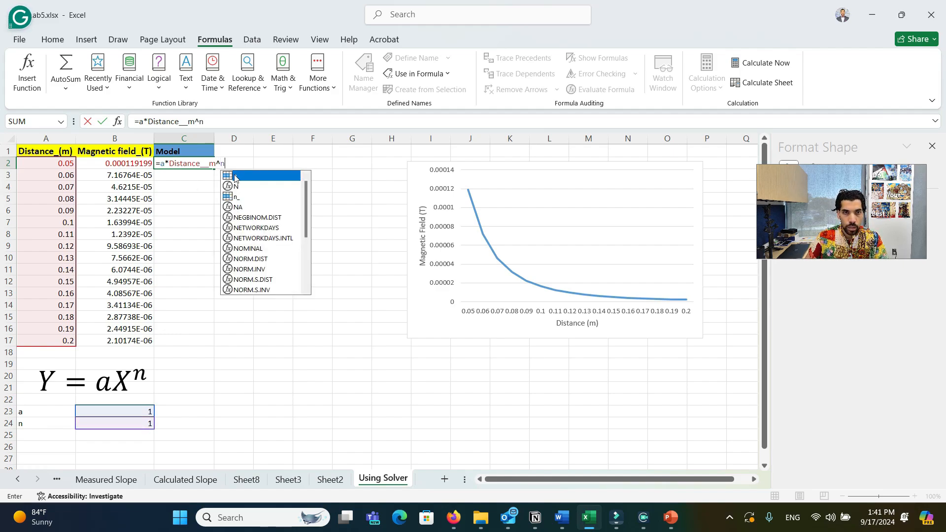
pyautogui.press('Escape')
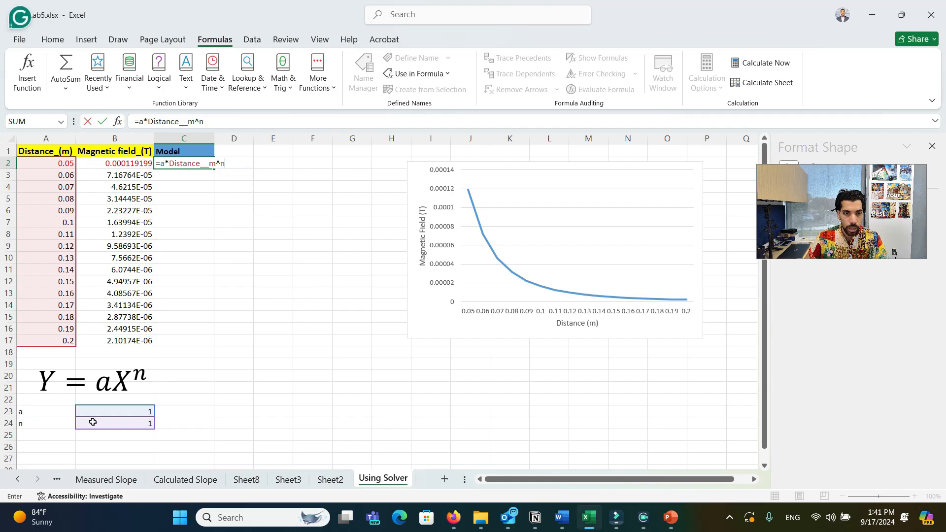
pyautogui.press('Return')
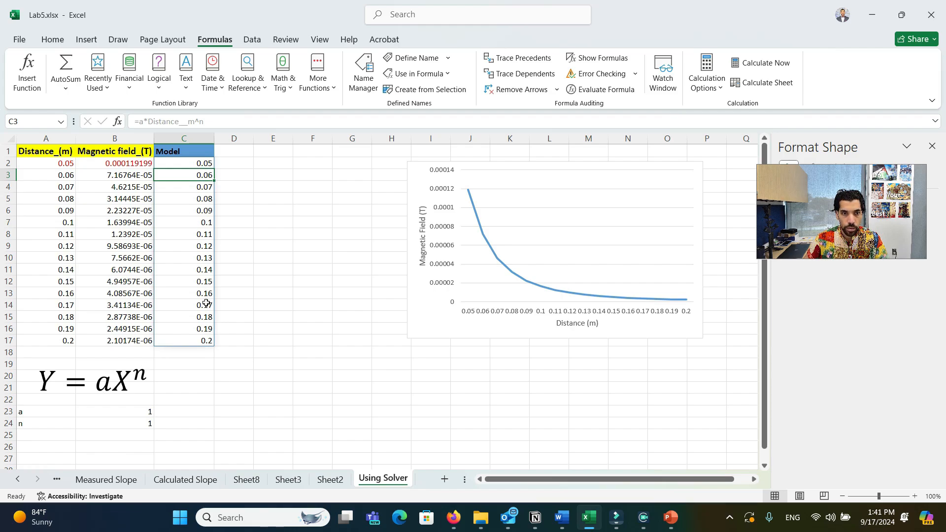
pyautogui.click(202, 340)
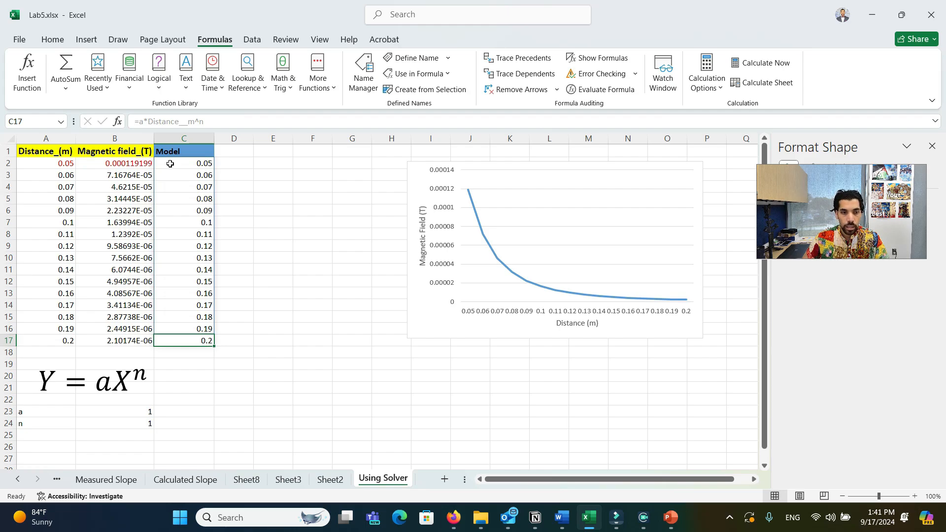
# Enter the label "Cost_function" in cell A26, below the a and n parameters.
pyautogui.click(48, 451)
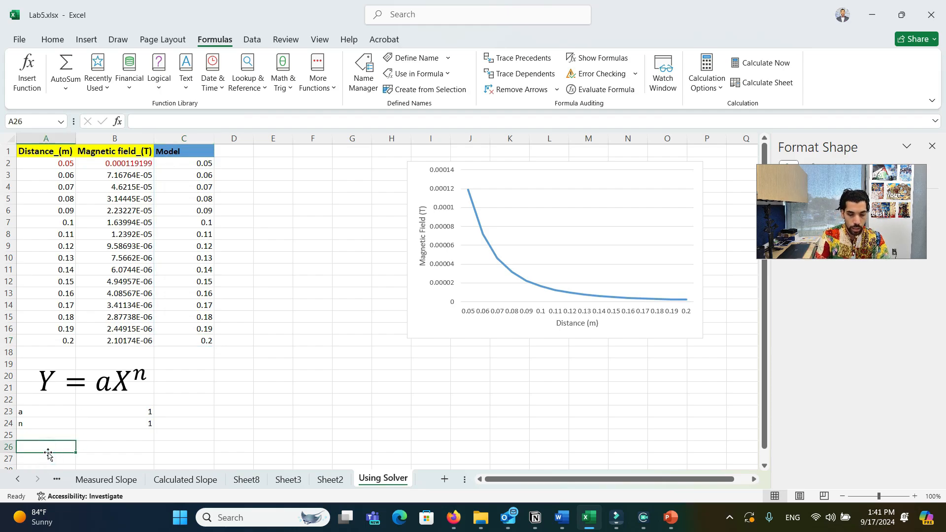
pyautogui.write('Cost_')
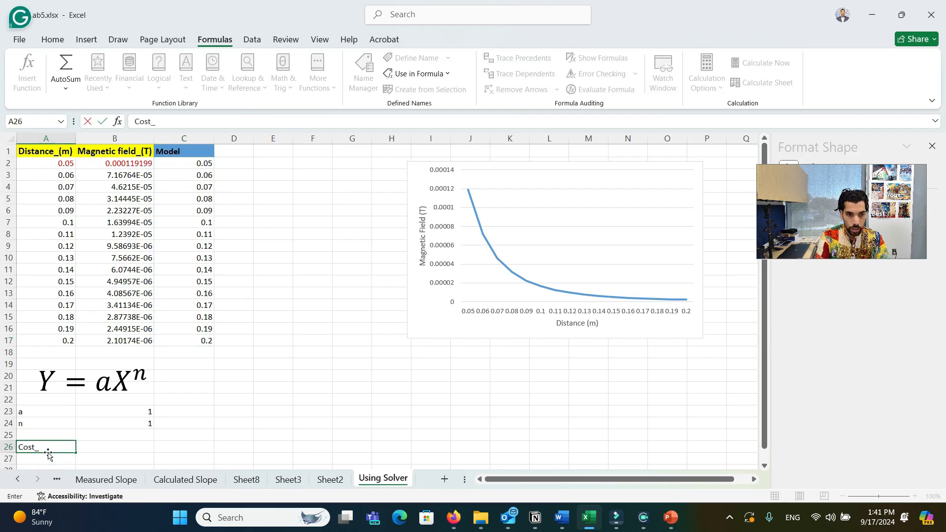
pyautogui.write('function')
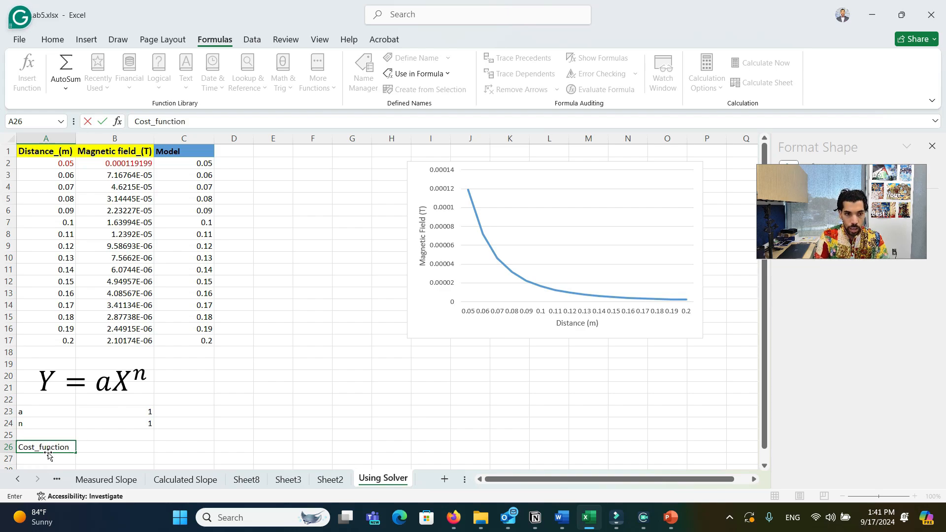
# Start a SUMPRODUCT formula in B26 beside the Cost_function label, with Magnetic_field__T-Model as its first array.
pyautogui.click(88, 448)
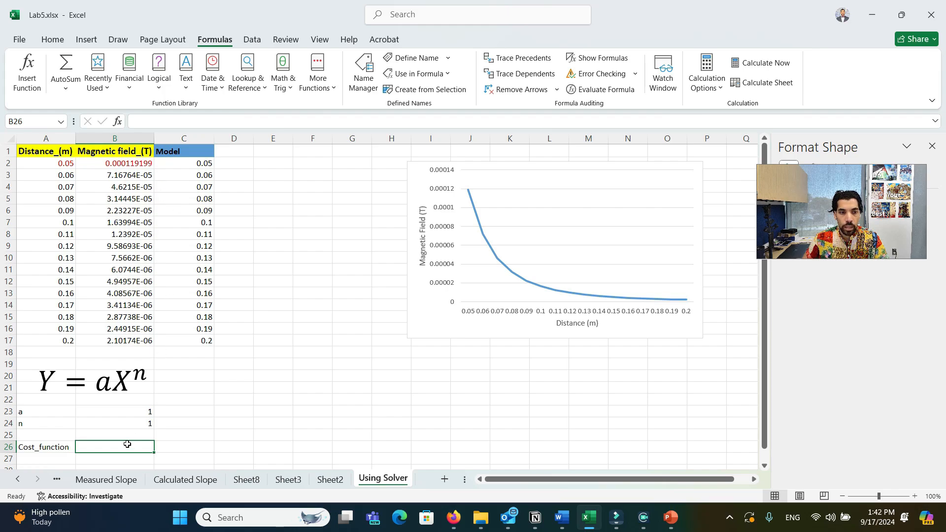
pyautogui.write('=')
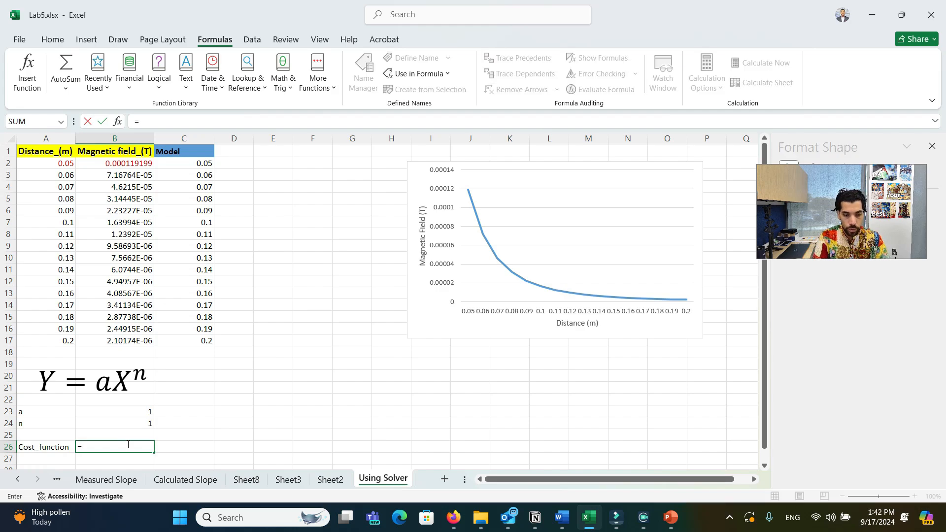
pyautogui.write('sumpr')
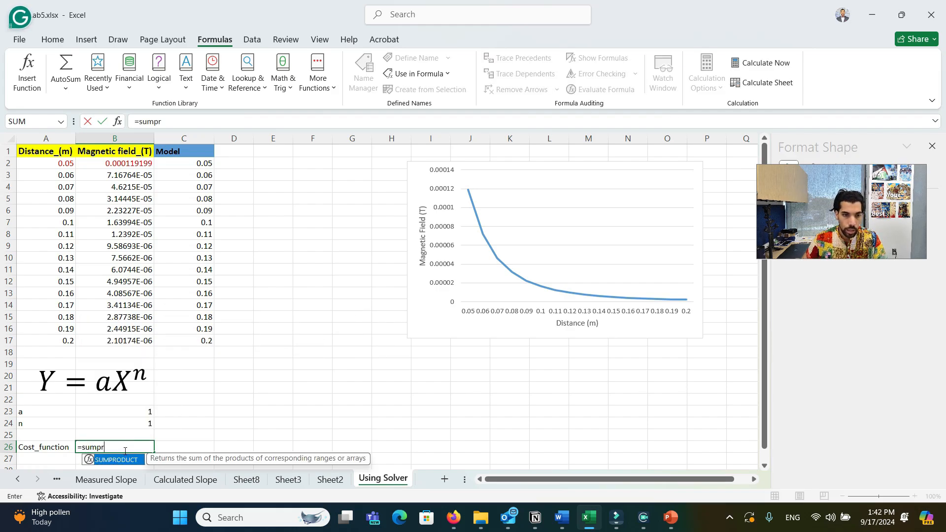
pyautogui.doubleClick(111, 460)
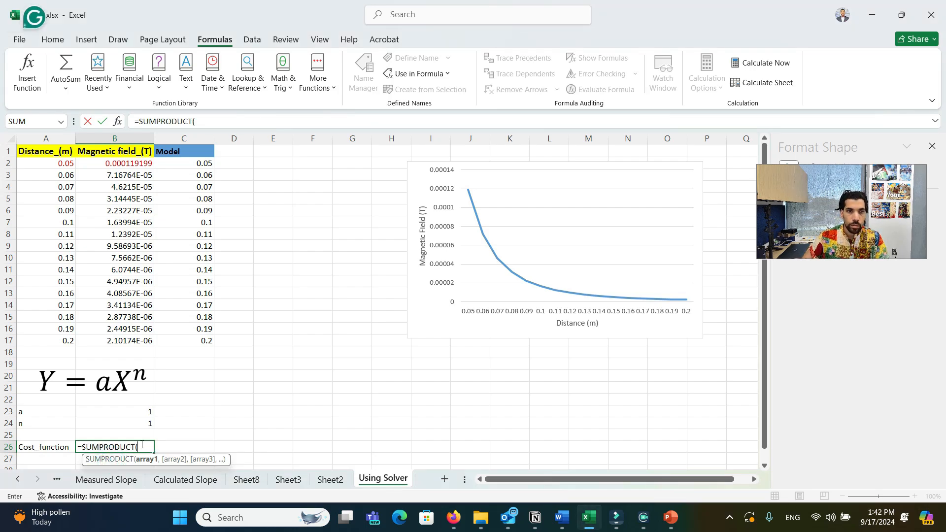
pyautogui.write('mag')
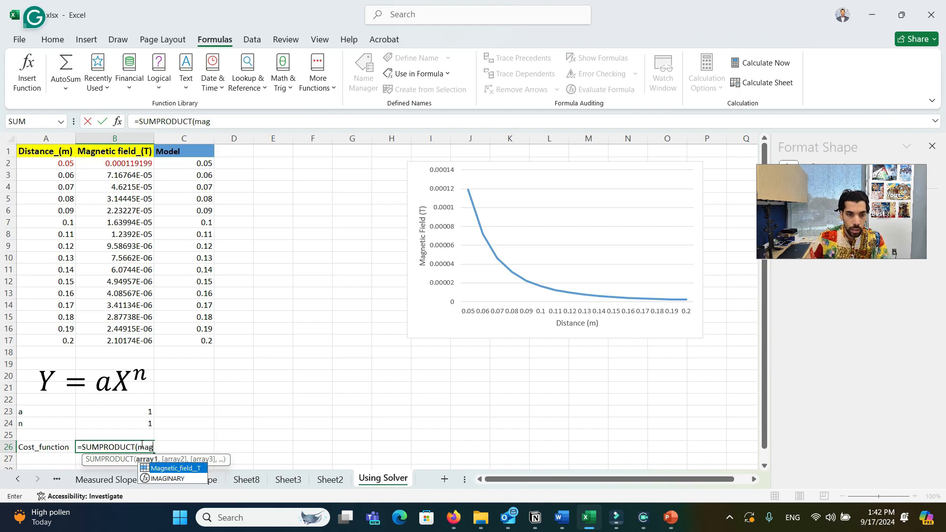
pyautogui.doubleClick(157, 467)
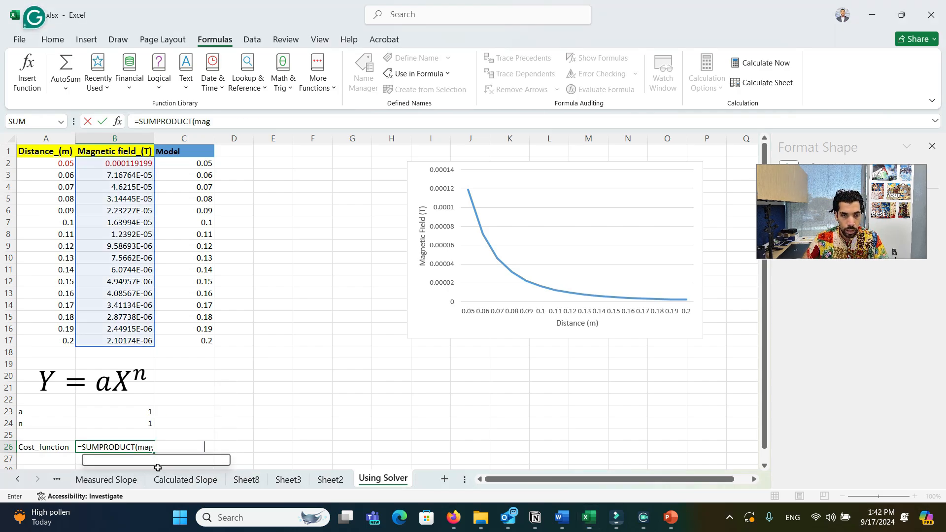
pyautogui.write('-')
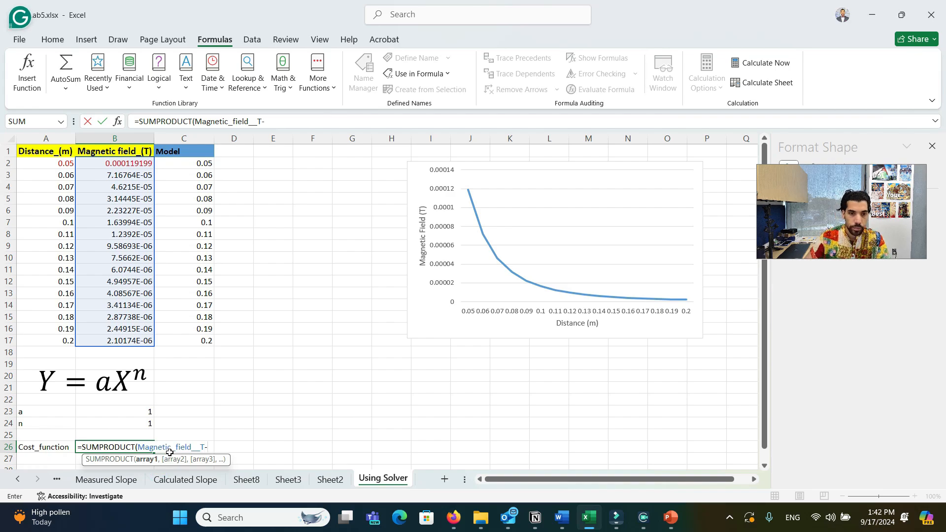
pyautogui.write('model')
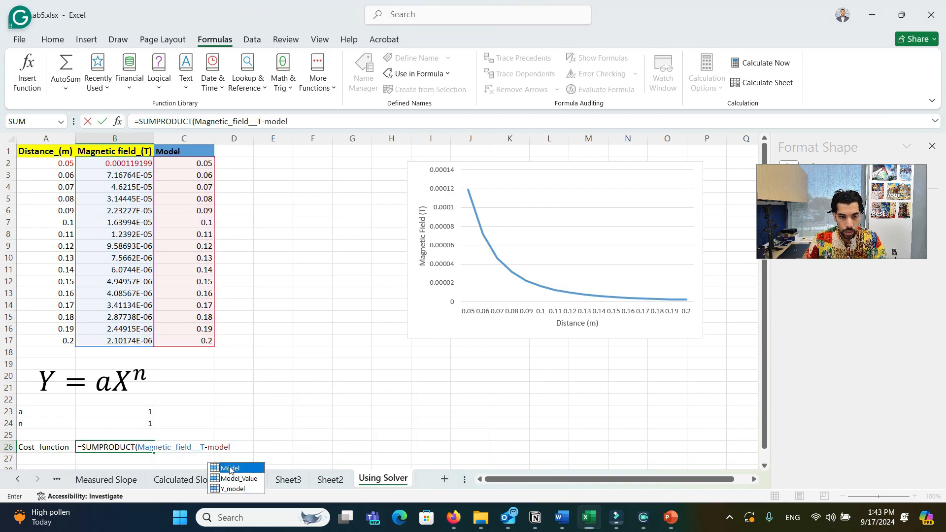
pyautogui.doubleClick(229, 468)
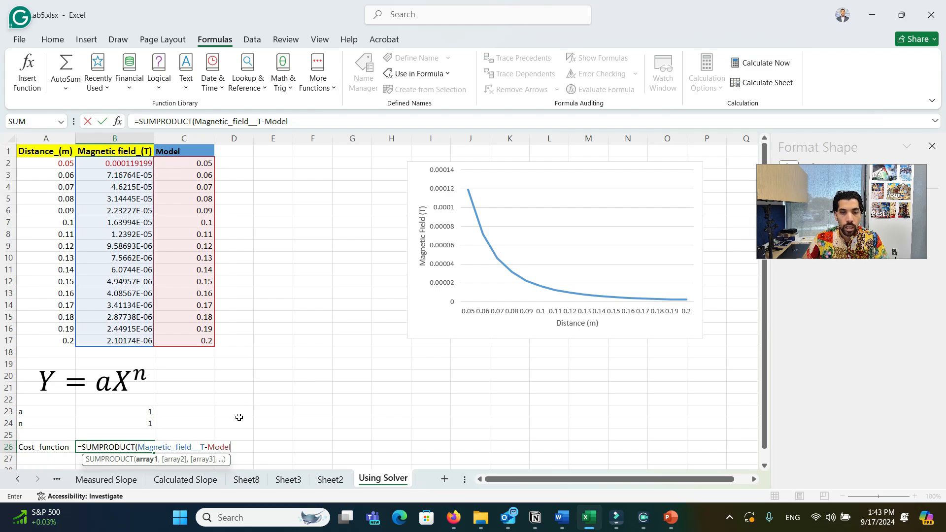
# Complete the cost formula with the same difference as second array: =SUMPRODUCT(Magnetic_field__T-Model,Magnetic_field__T-Model).
pyautogui.write(',')
pyautogui.moveTo(288, 121); pyautogui.dragTo(195, 121)
pyautogui.hotkey('ctrl', 'c')
pyautogui.click(297, 121)
pyautogui.hotkey('ctrl', 'v')
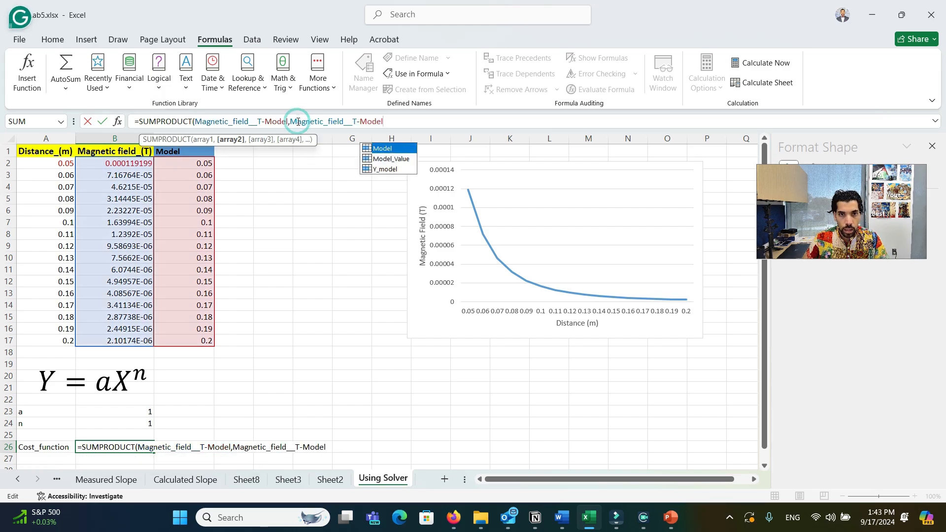
pyautogui.write(')')
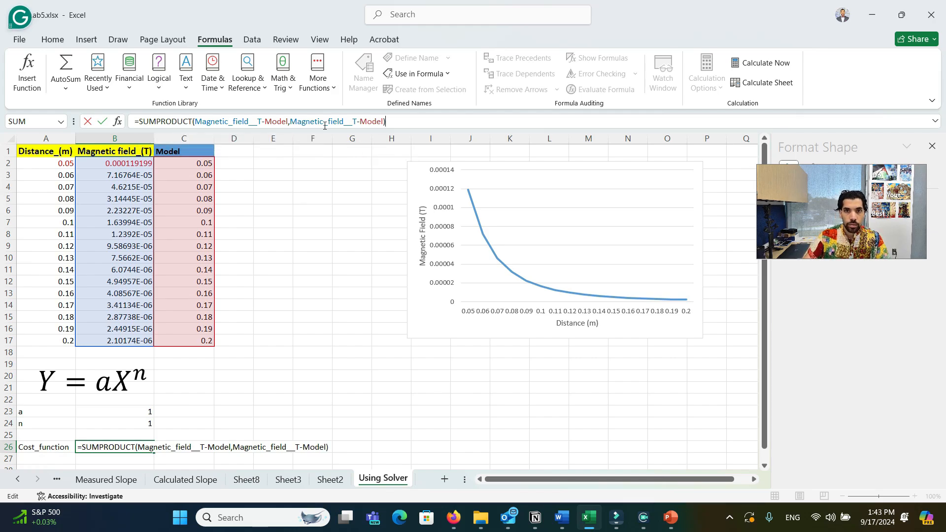
pyautogui.press('Return')
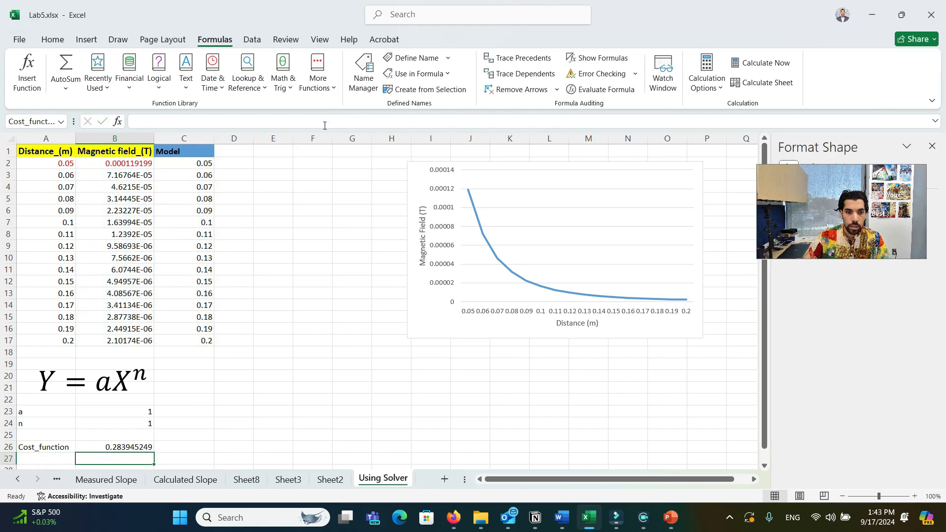
pyautogui.click(107, 447)
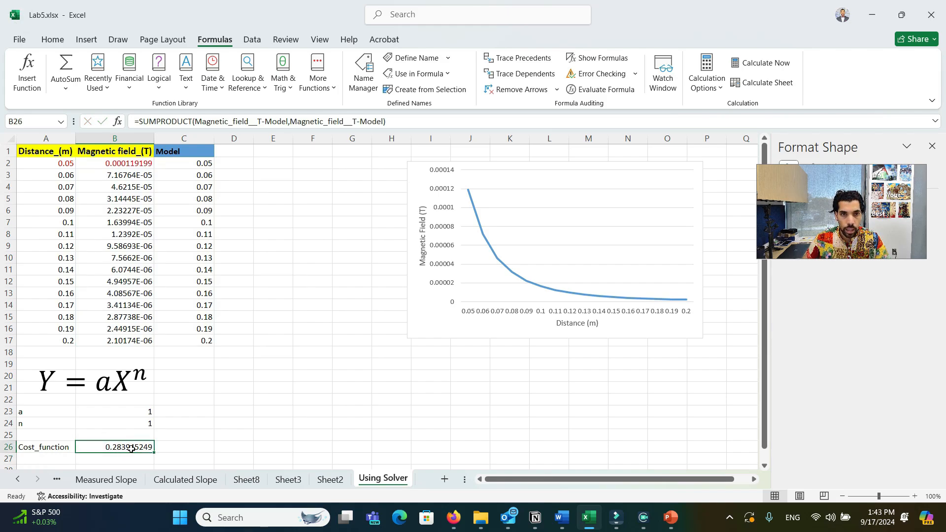
# Enter the note "Cost function = (Y-T)^2" in cell D22.
pyautogui.click(249, 400)
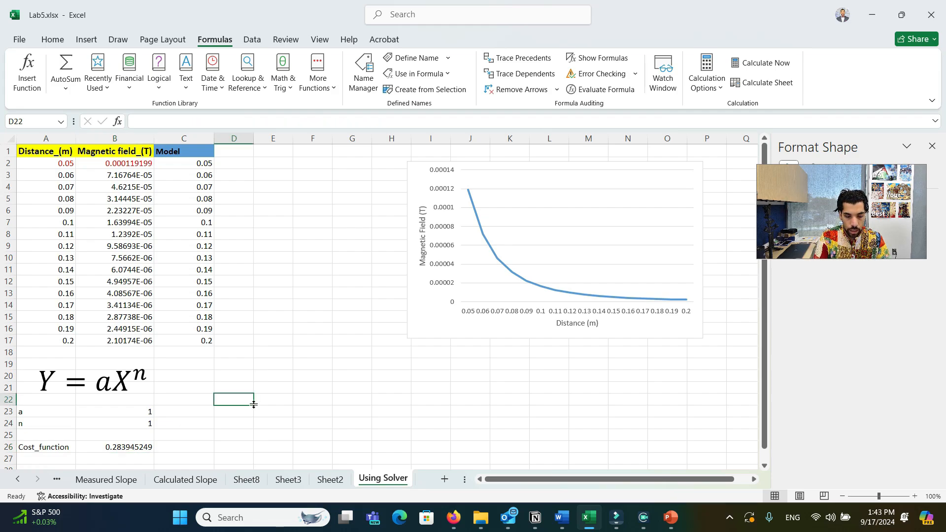
pyautogui.write('Cost function = (Y-T)^2')
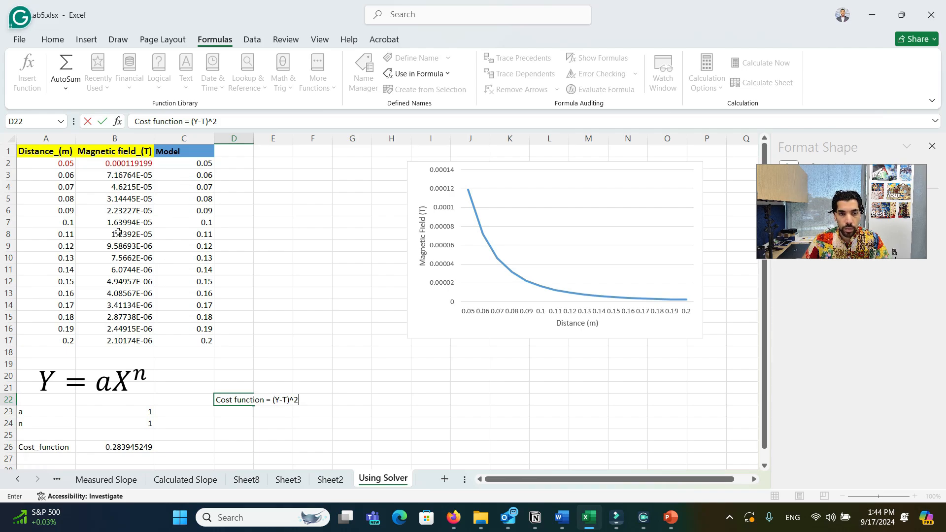
pyautogui.click(223, 421)
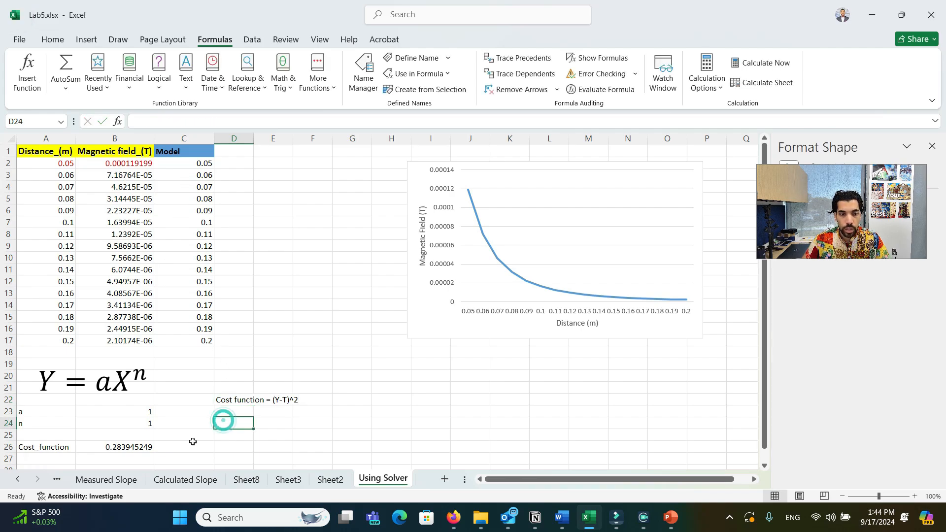
# Set up Solver with the cost function cell $B$26 as objective and the a and n values $B$23:$B$24 as changing variable cells.
pyautogui.click(146, 448)
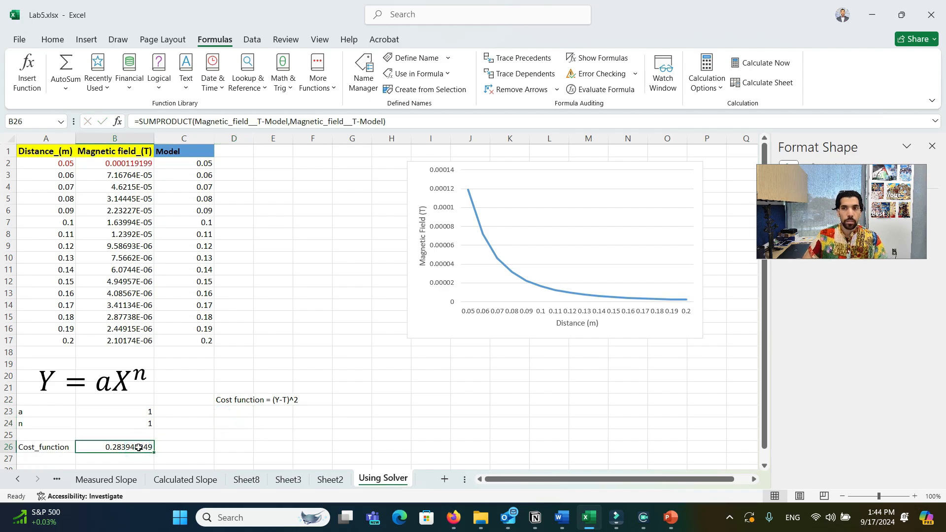
pyautogui.click(252, 40)
pyautogui.click(855, 75)
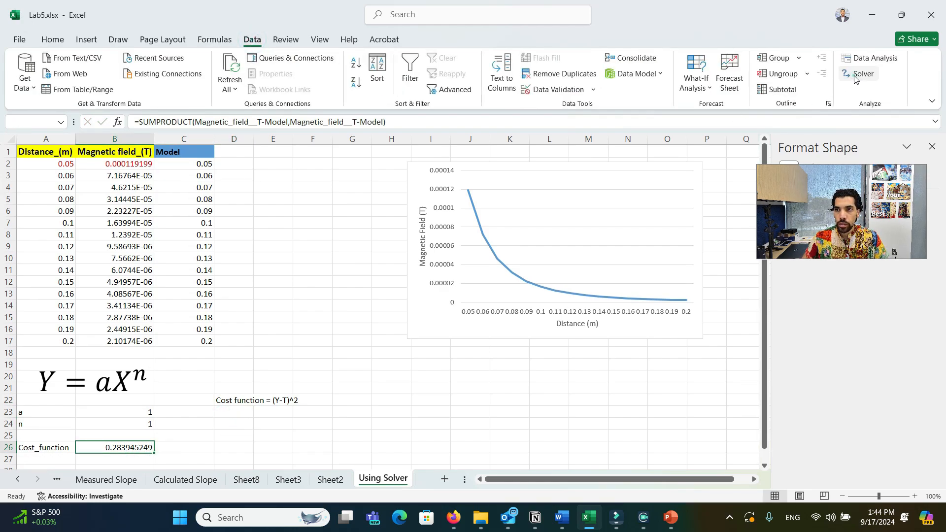
pyautogui.moveTo(505, 87); pyautogui.dragTo(526, 95)
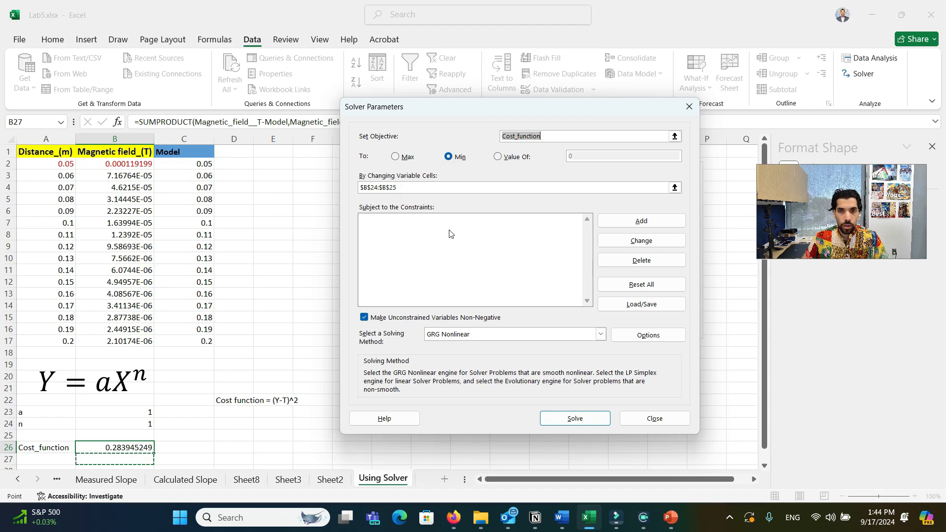
pyautogui.click(425, 186)
pyautogui.doubleClick(406, 188)
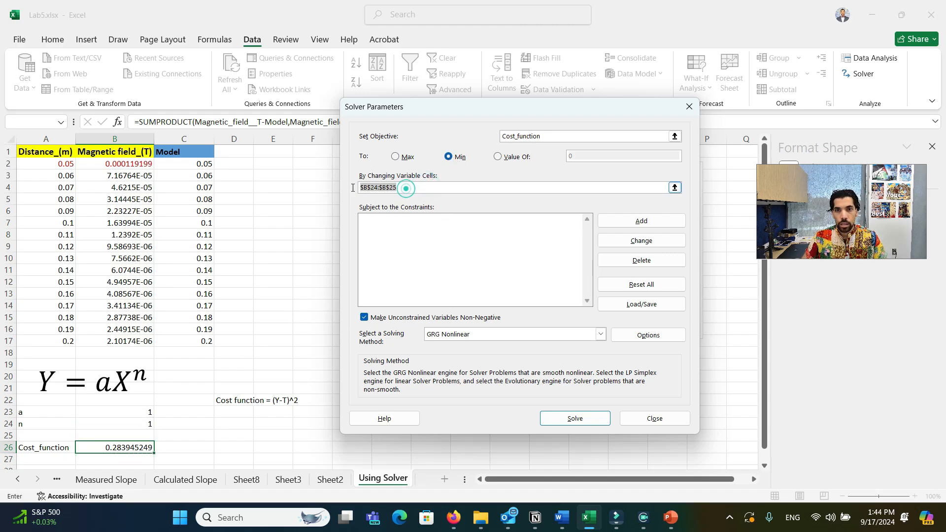
pyautogui.write('=')
pyautogui.press('BackSpace')
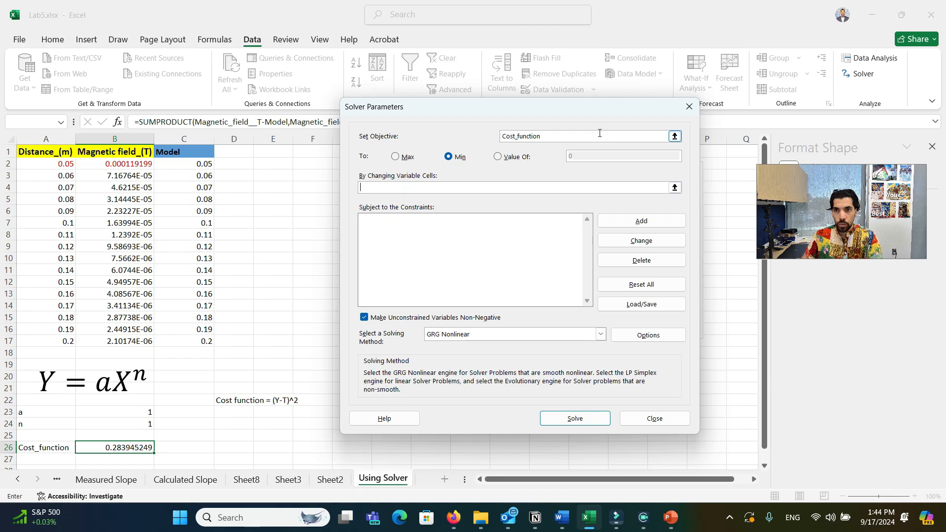
pyautogui.doubleClick(596, 136)
pyautogui.press('BackSpace')
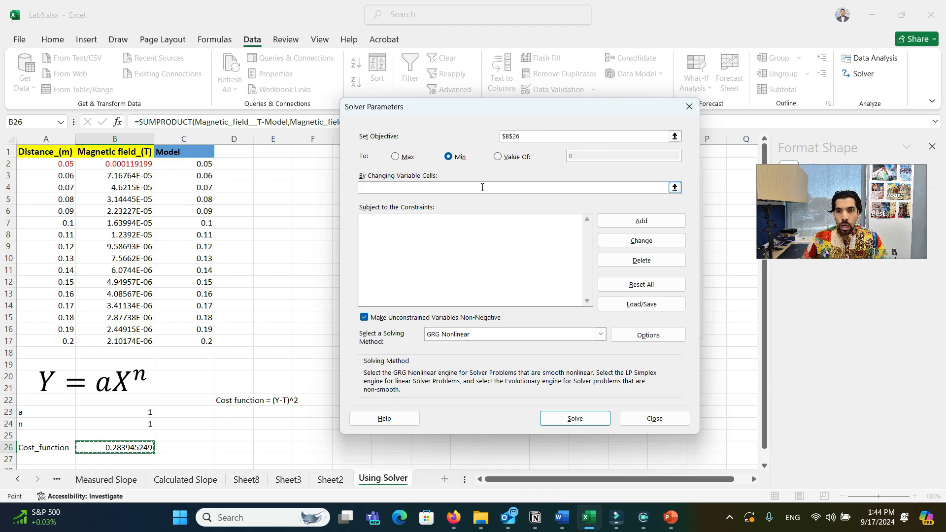
pyautogui.click(482, 188)
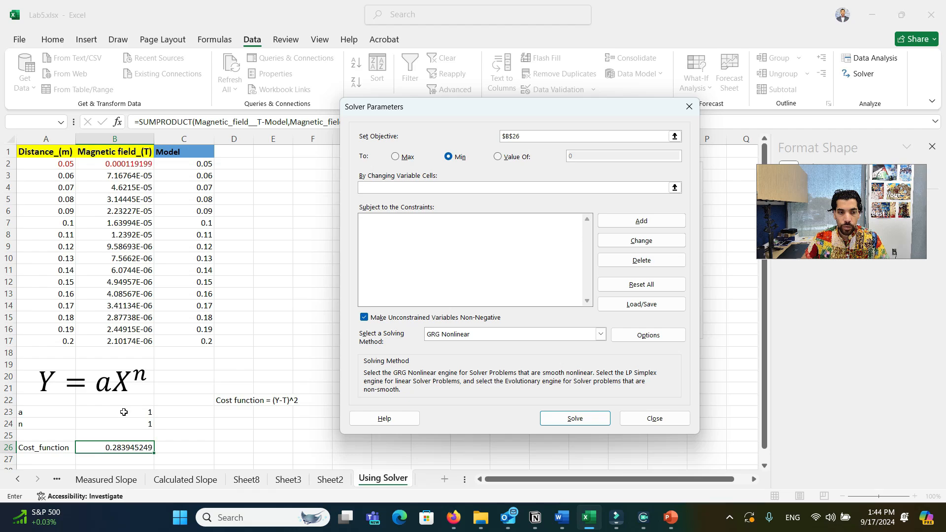
pyautogui.moveTo(123, 412); pyautogui.dragTo(123, 420)
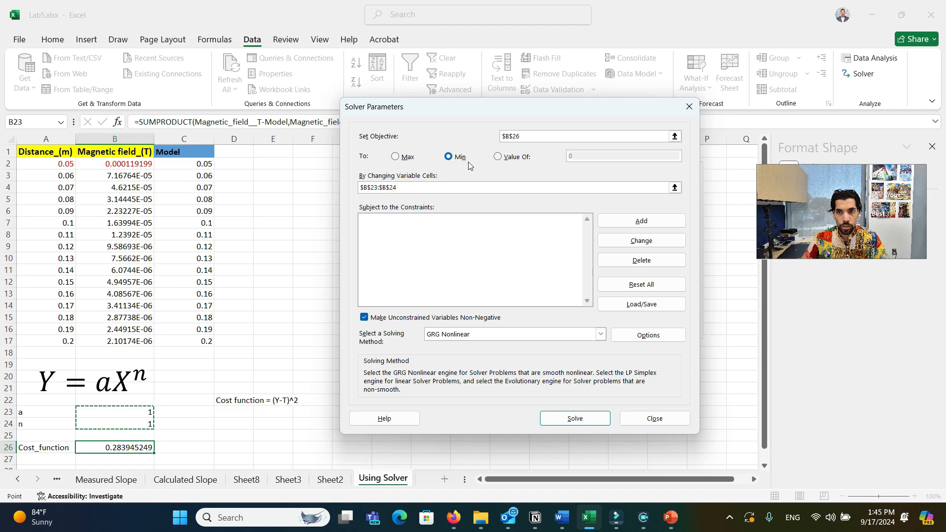
# Set the Solver's GRG Nonlinear convergence to 0.0000001.
pyautogui.click(637, 337)
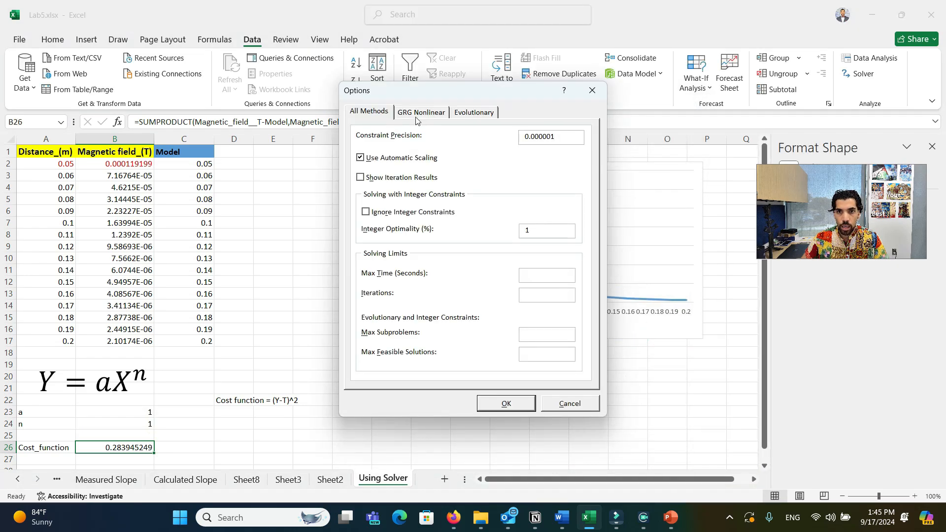
pyautogui.click(416, 113)
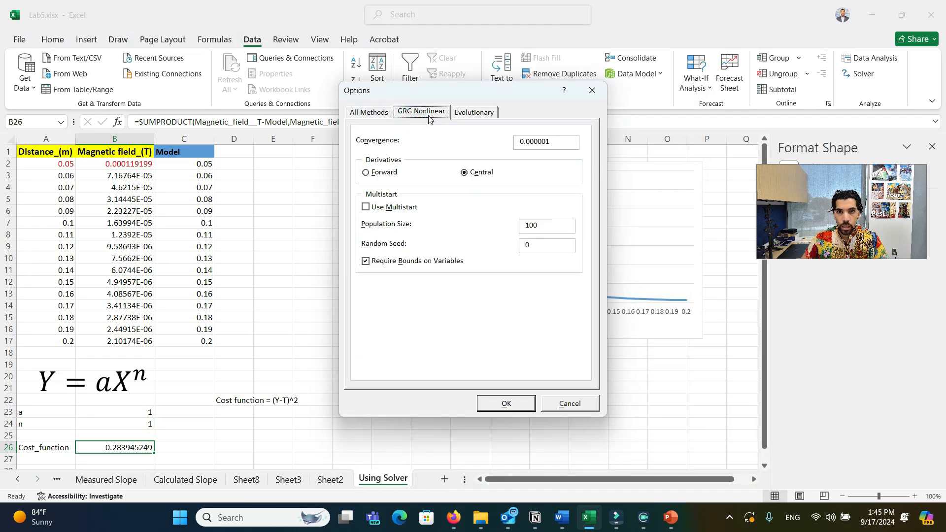
pyautogui.click(544, 142)
pyautogui.write('0')
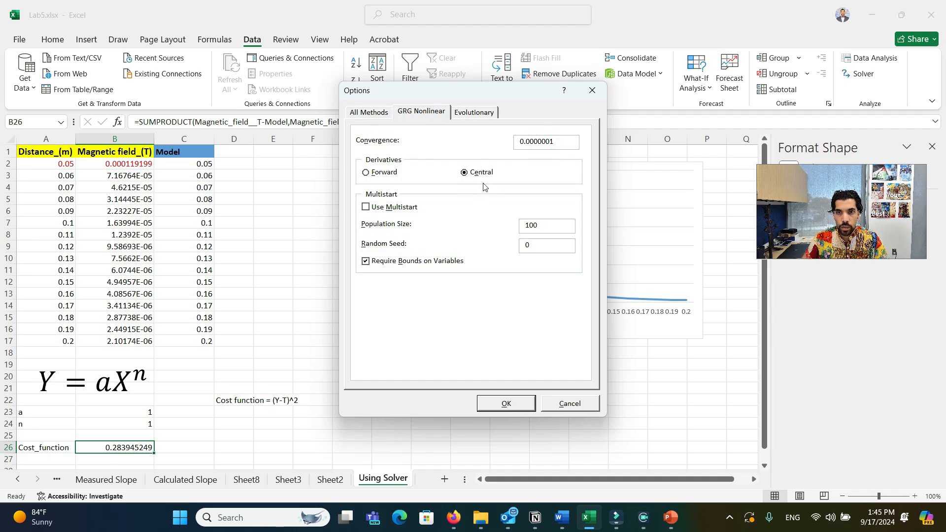
pyautogui.click(522, 405)
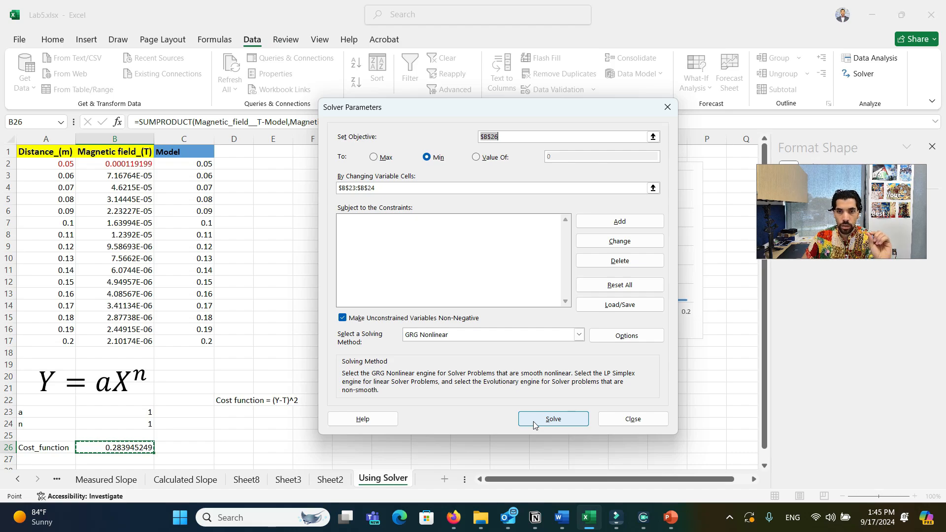
# Run the Solver and keep its solution for a and n.
pyautogui.click(553, 418)
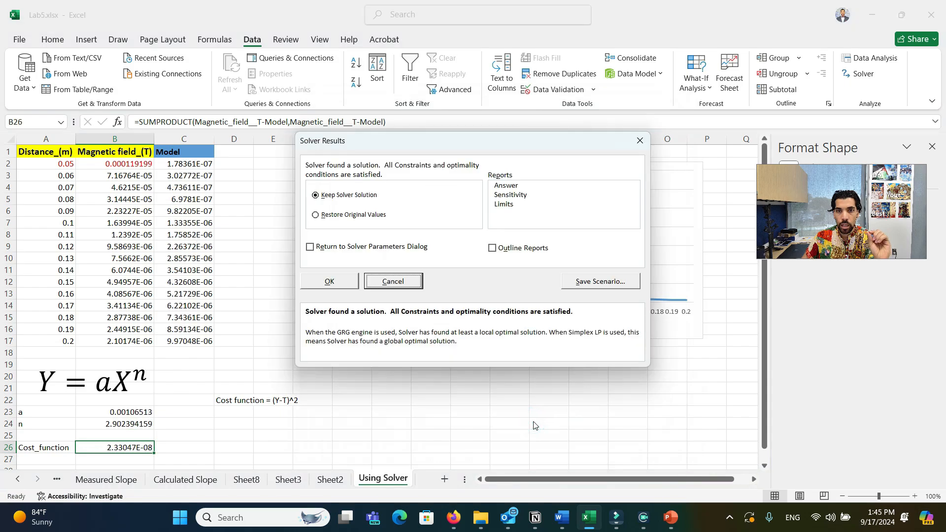
pyautogui.click(330, 282)
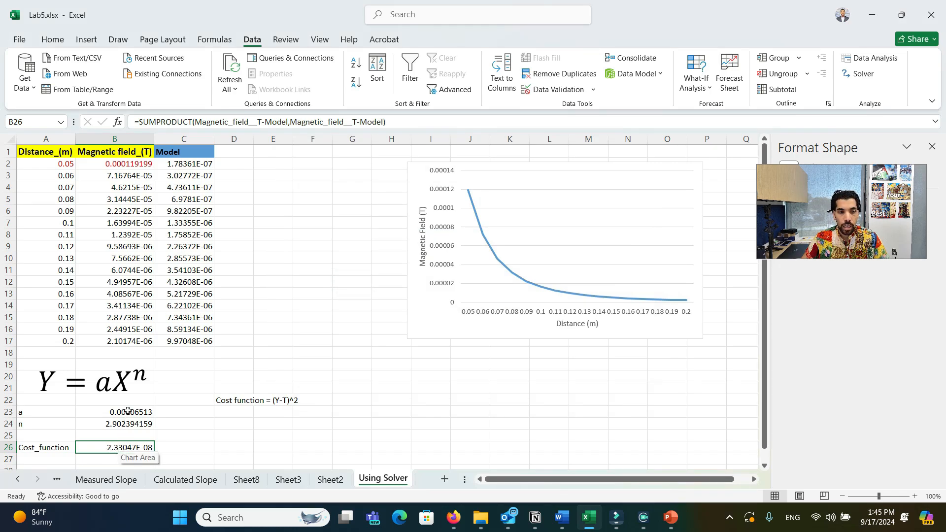
pyautogui.click(105, 424)
# Enter the note "n=3" in cell F24.
pyautogui.click(313, 425)
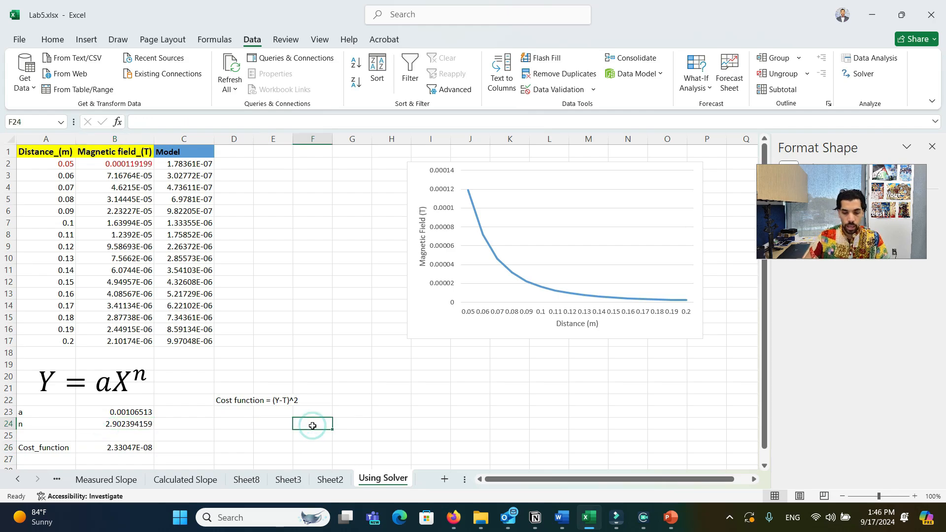
pyautogui.write('n=3')
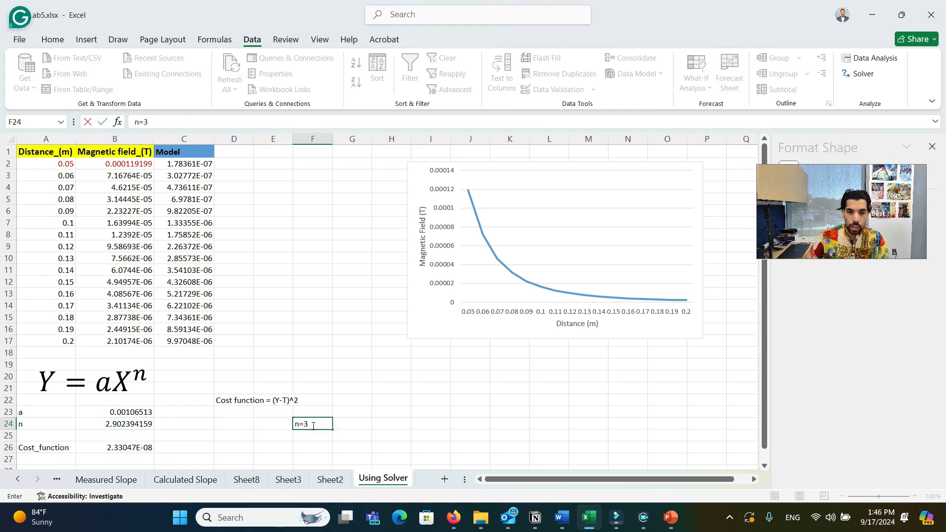
pyautogui.click(310, 432)
pyautogui.click(308, 424)
pyautogui.click(320, 440)
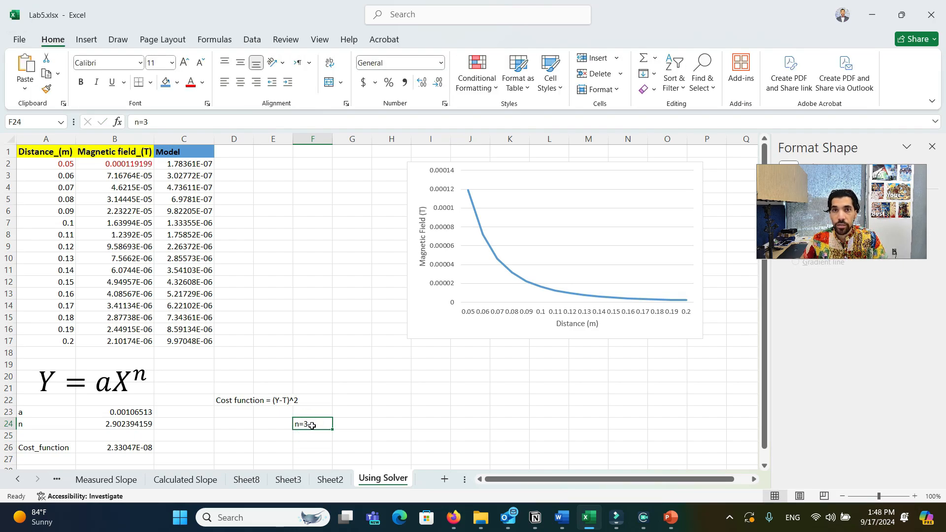
pyautogui.click(312, 425)
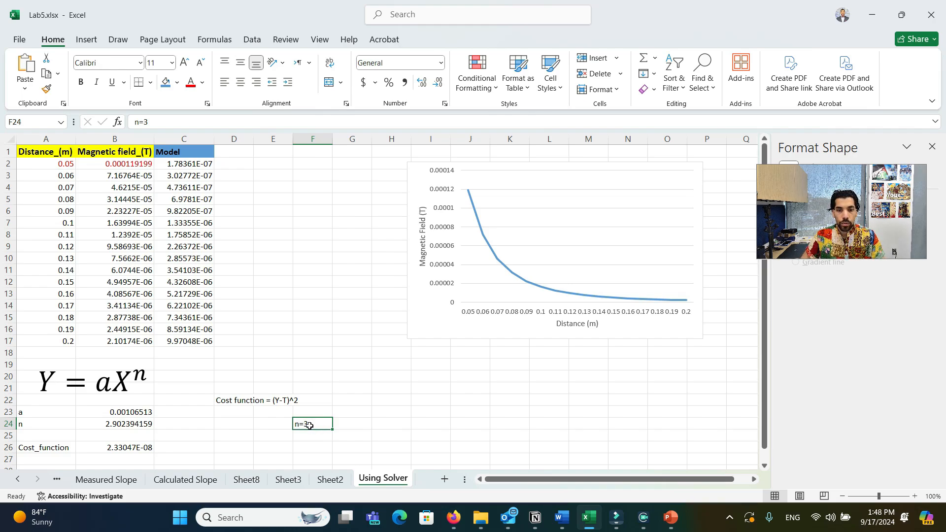
# Review the linearized data and charts on Sheet2, and return to the a and n parameters on the Using Solver sheet.
pyautogui.click(330, 478)
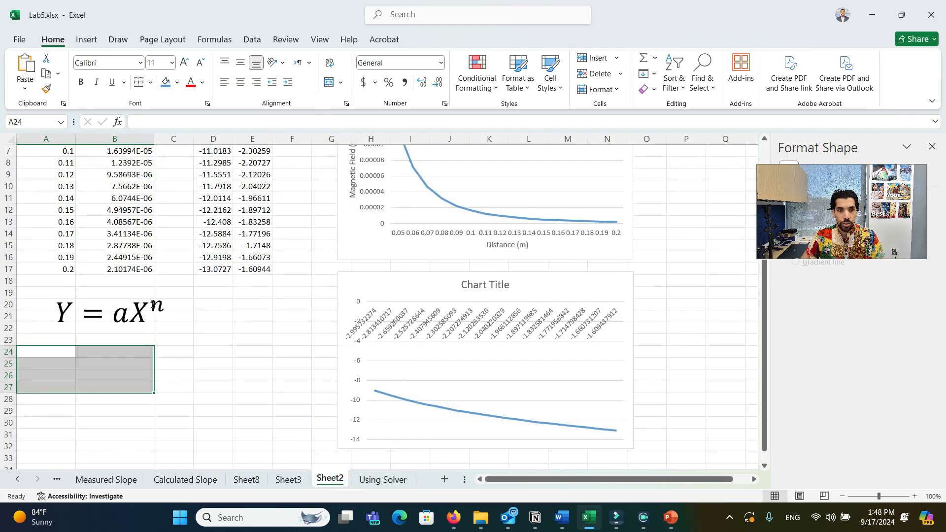
pyautogui.scroll(2, 276, 388)
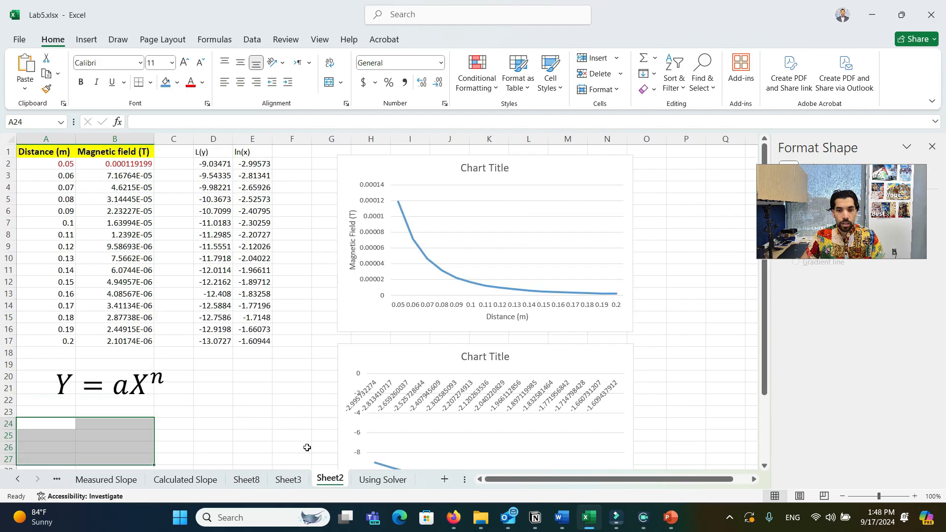
pyautogui.scroll(-4, 243, 377)
pyautogui.click(229, 338)
pyautogui.scroll(4, 229, 338)
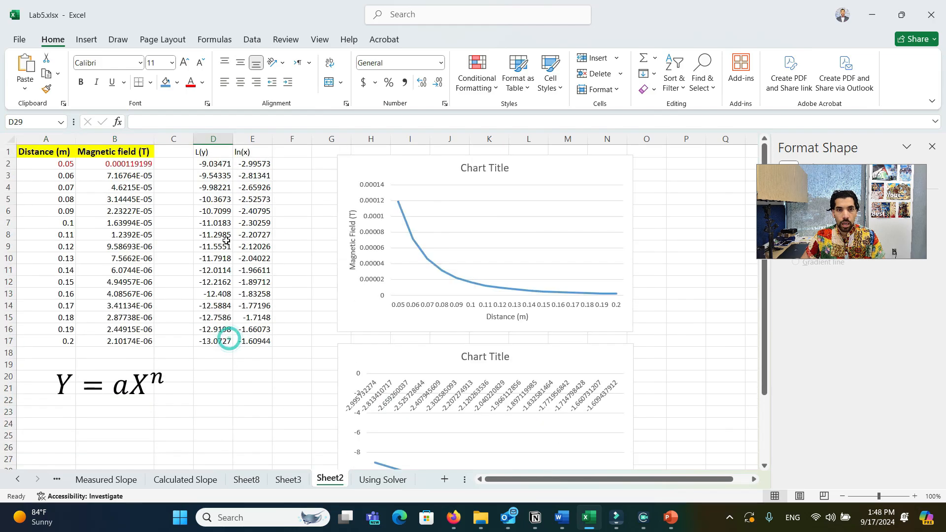
pyautogui.scroll(-2, 396, 418)
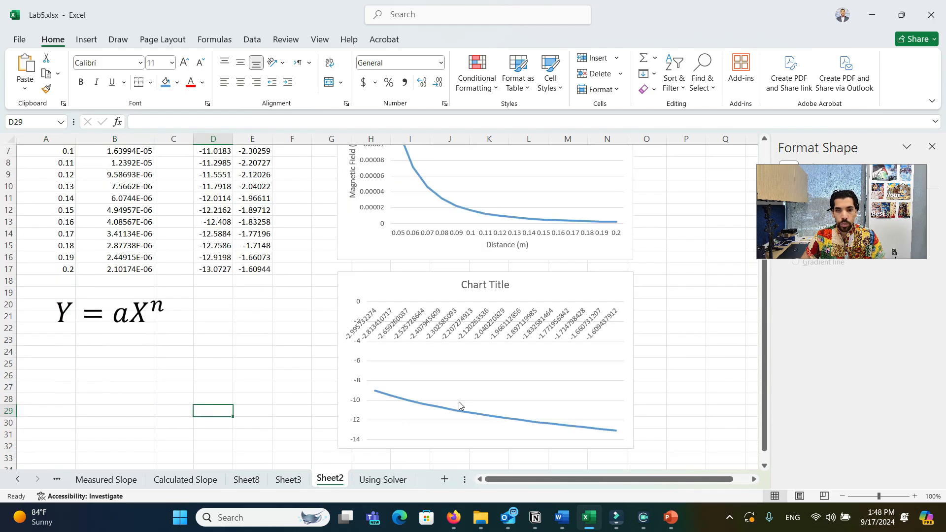
pyautogui.click(382, 480)
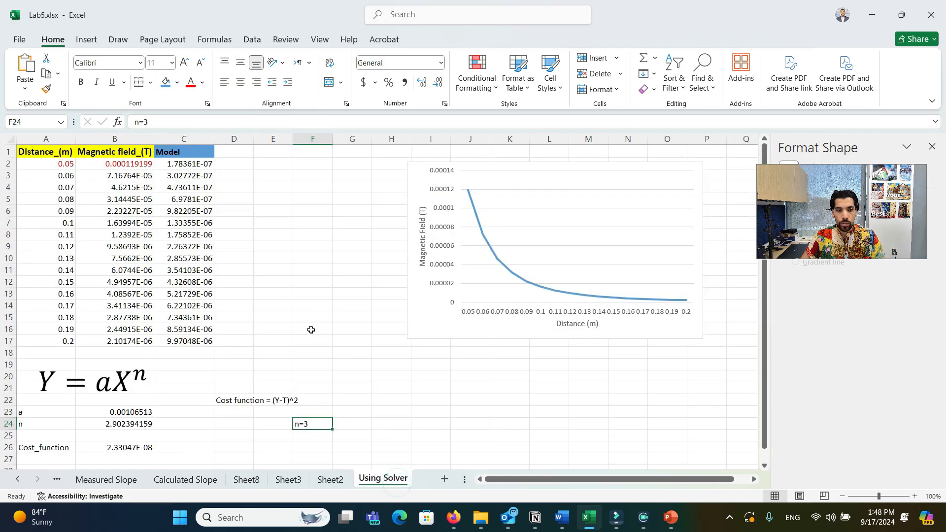
pyautogui.click(45, 425)
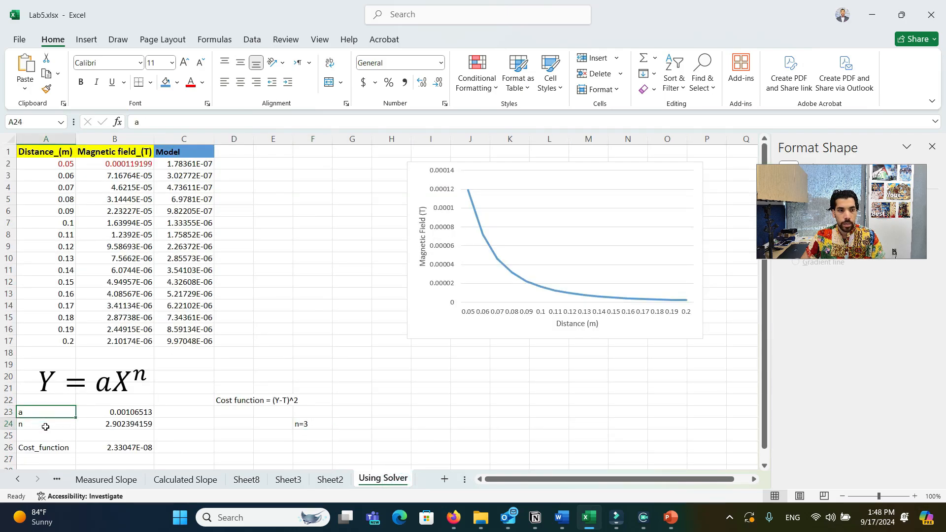